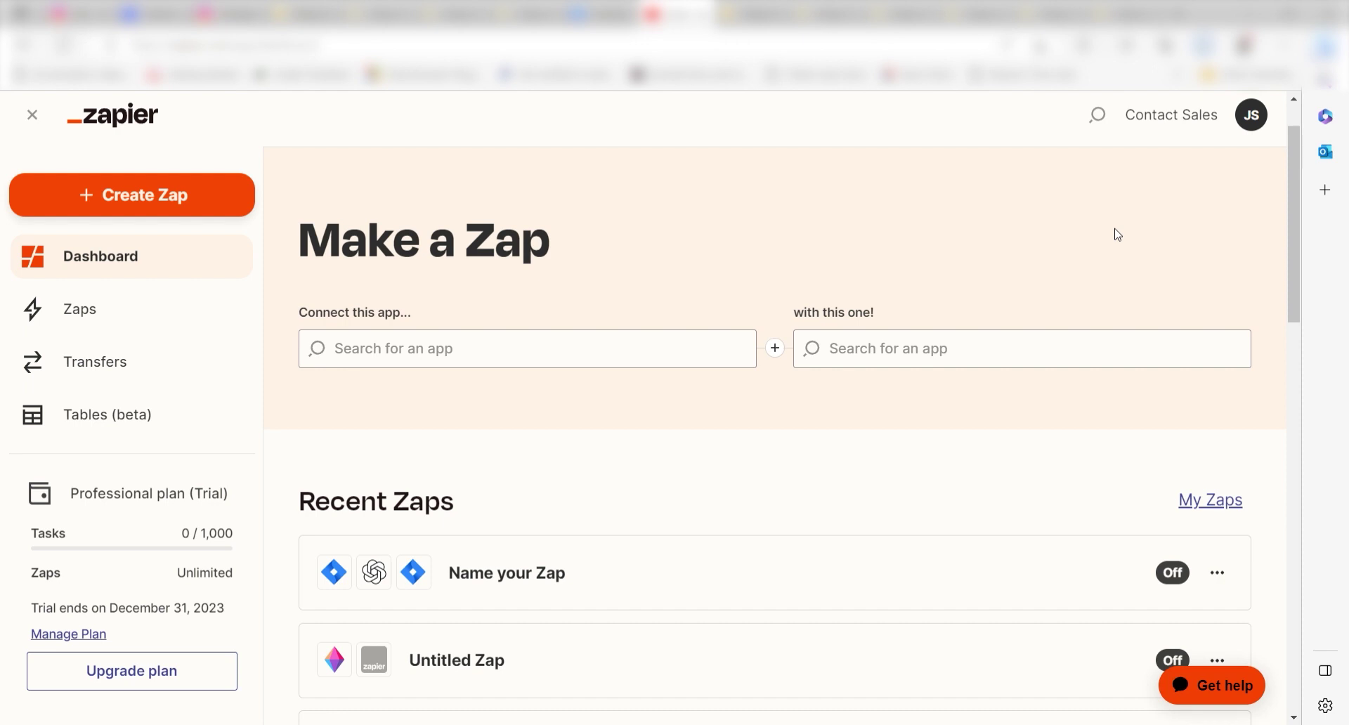
Start a new Zap triggered by Jira Software Cloud's New Issue event
{"action": "left_click", "coordinate": [242, 205]}
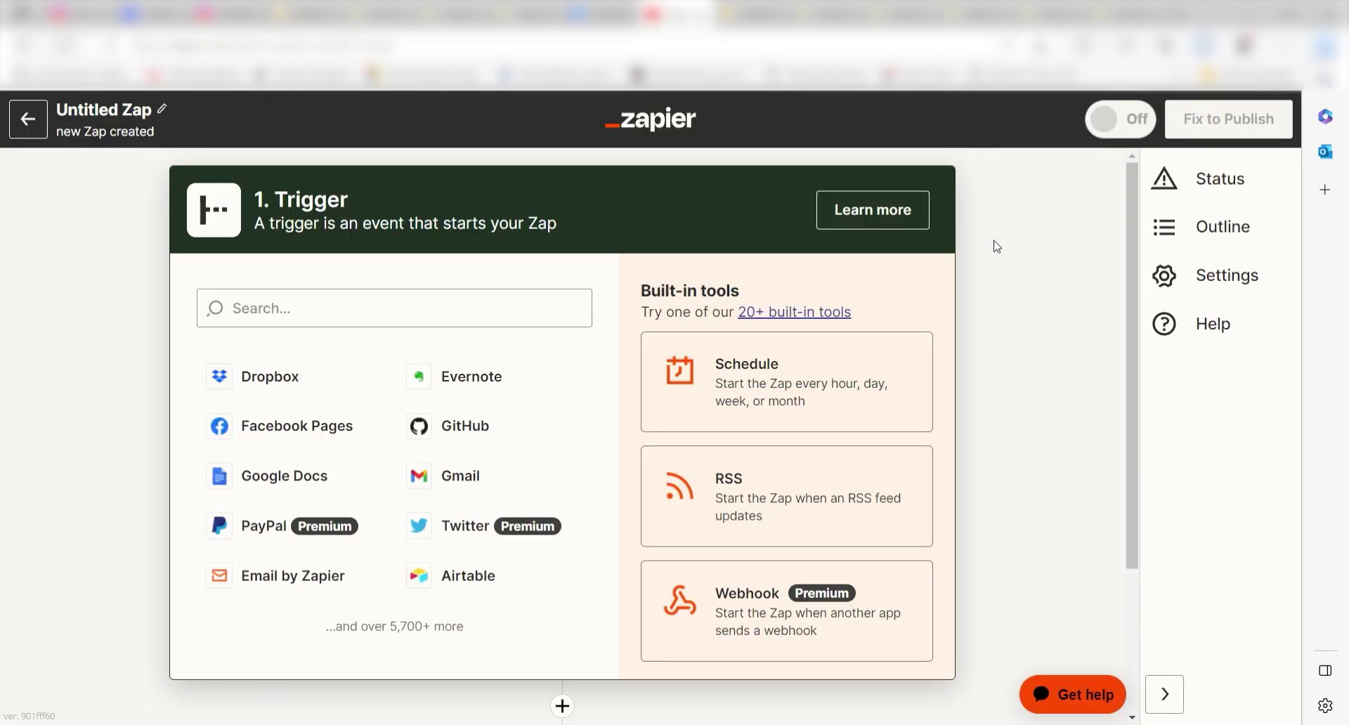
{"action": "left_click", "coordinate": [421, 293]}
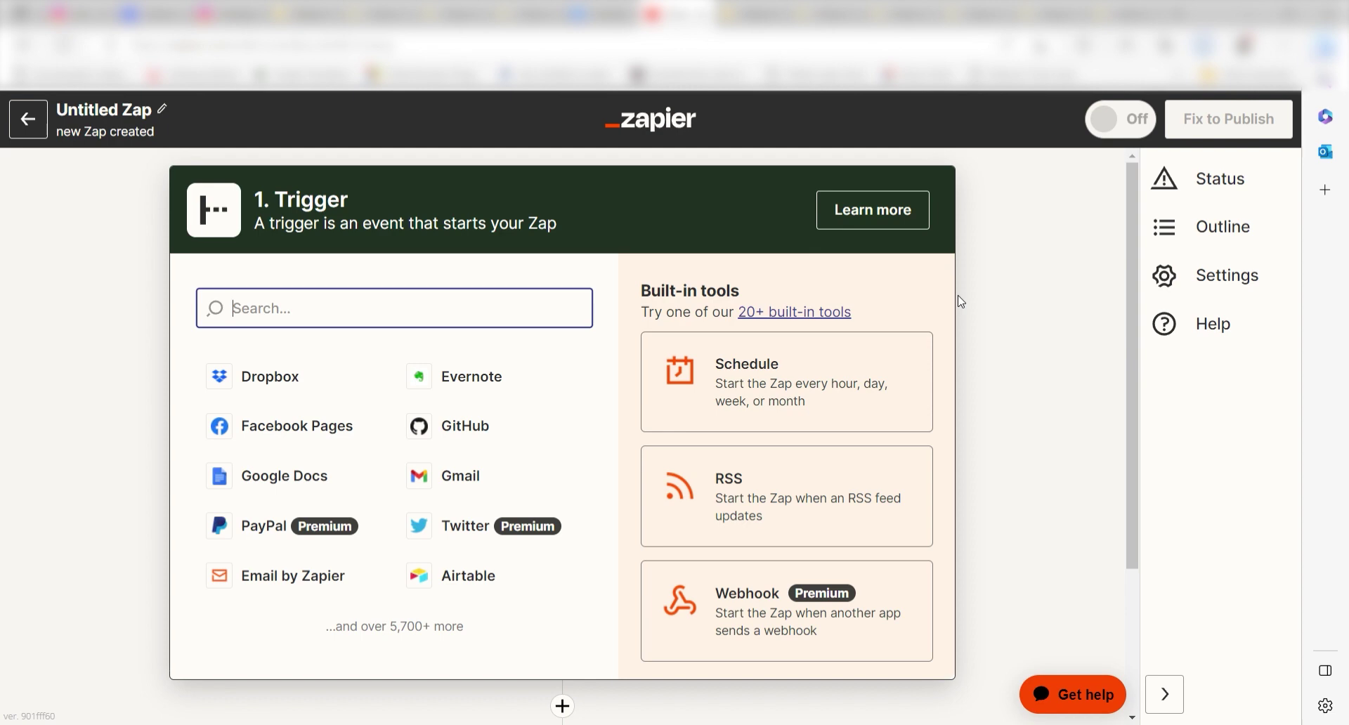
{"action": "type", "text": "jira"}
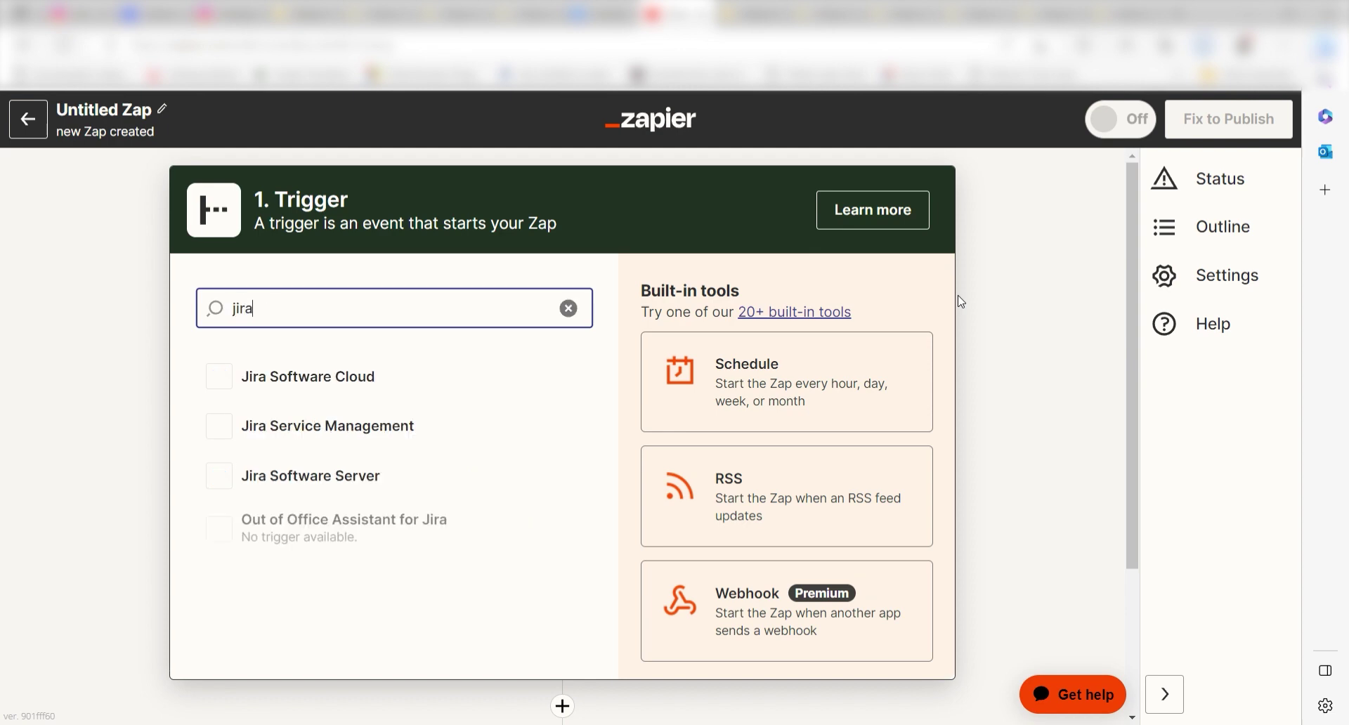
{"action": "left_click", "coordinate": [461, 376]}
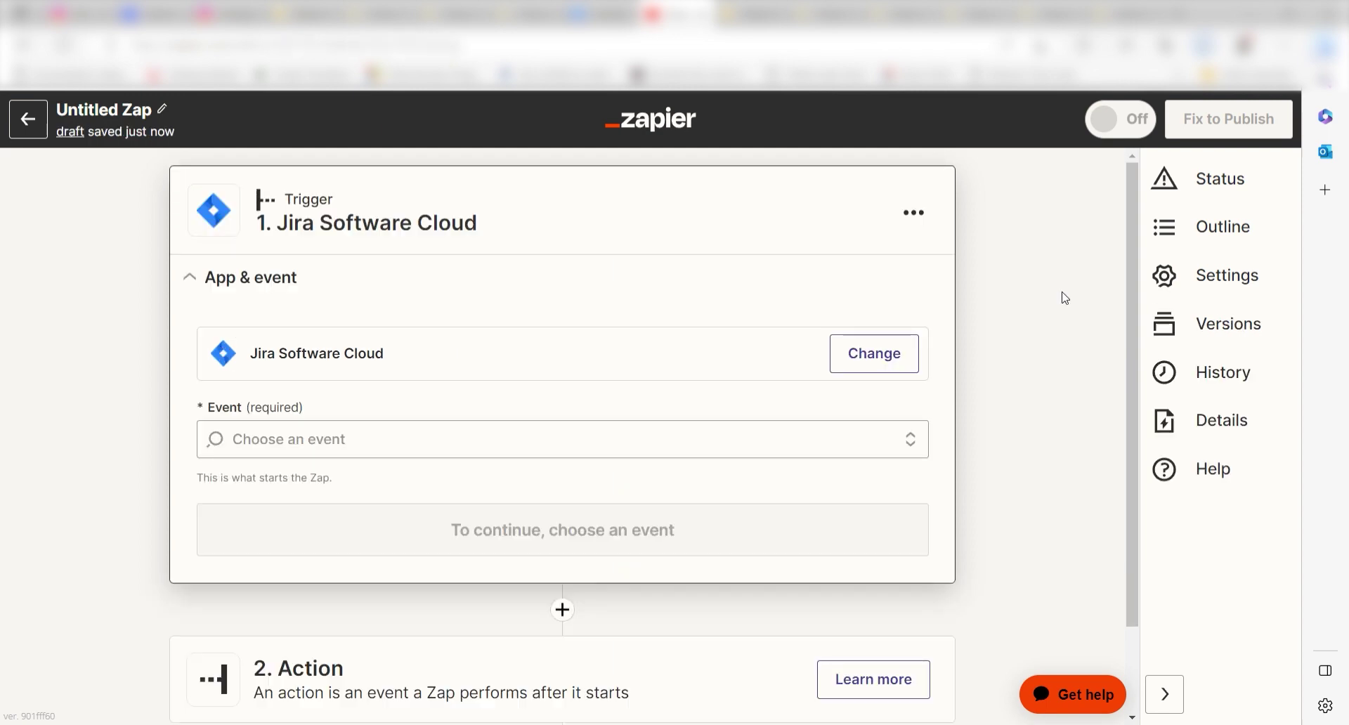
{"action": "left_click", "coordinate": [879, 443]}
{"action": "left_click", "coordinate": [661, 455]}
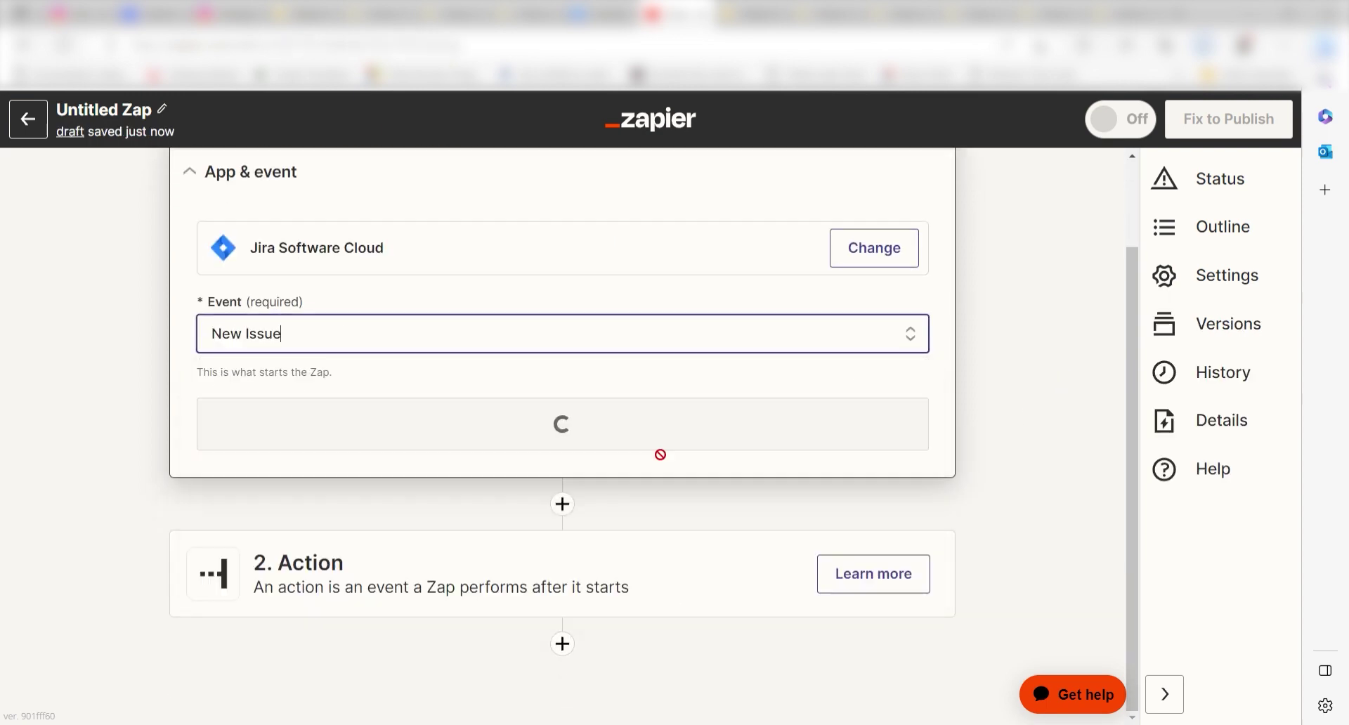
Connect the Jira Software Cloud account by entering its cloud site name, then continue to trigger settings
{"action": "left_click", "coordinate": [795, 425]}
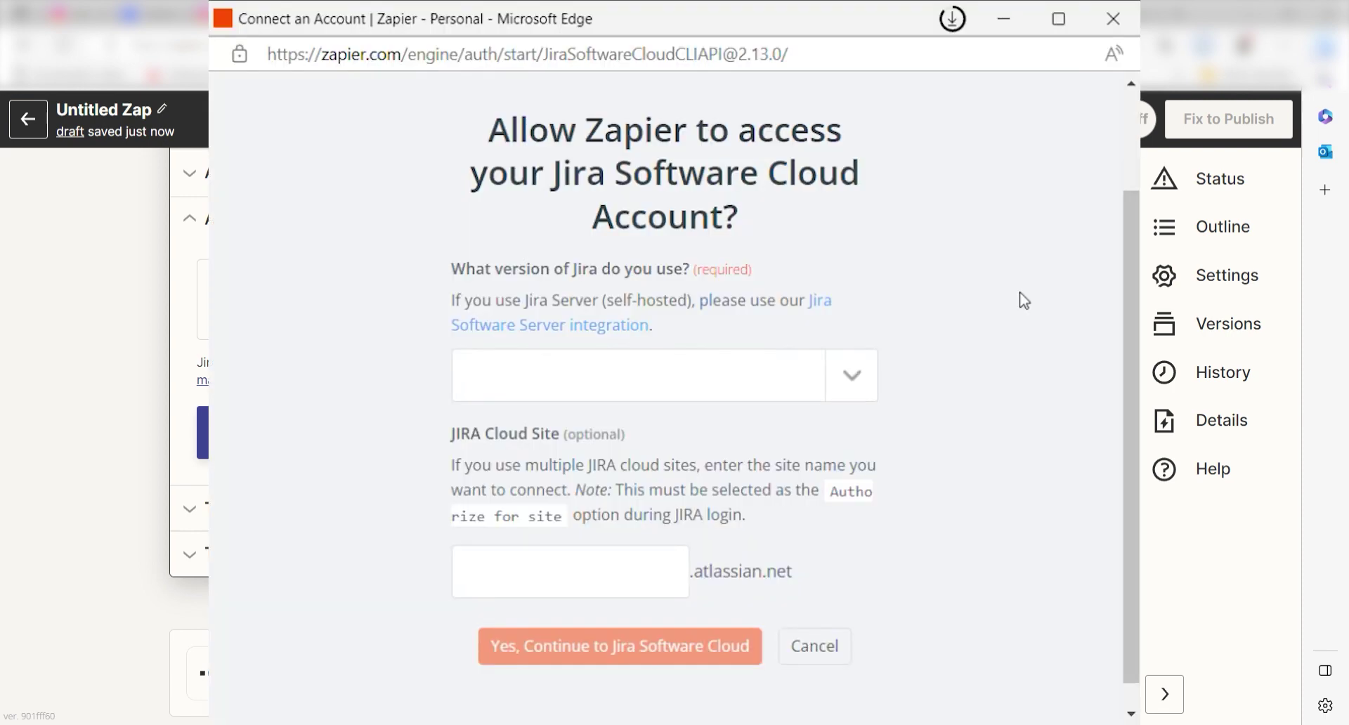
{"action": "left_click", "coordinate": [820, 386]}
{"action": "left_click", "coordinate": [727, 430]}
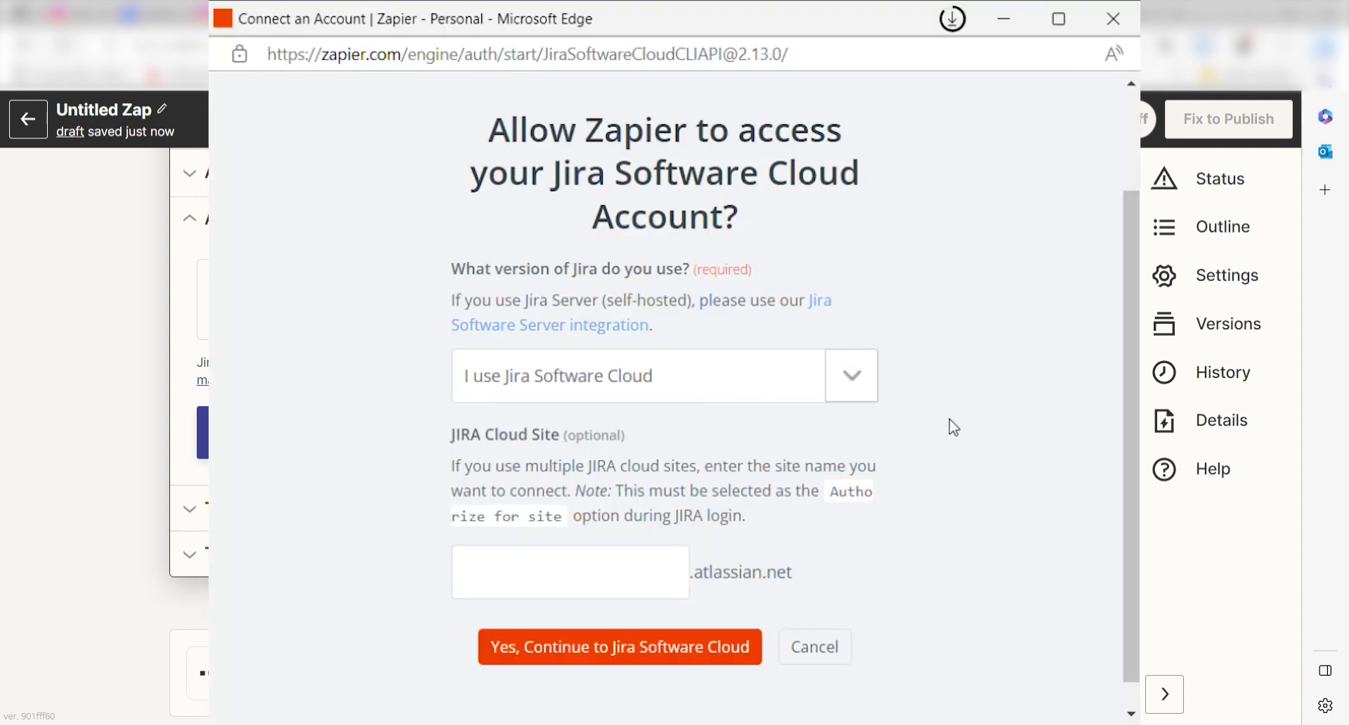
{"action": "left_click", "coordinate": [555, 579]}
{"action": "type", "text": "zapier"}
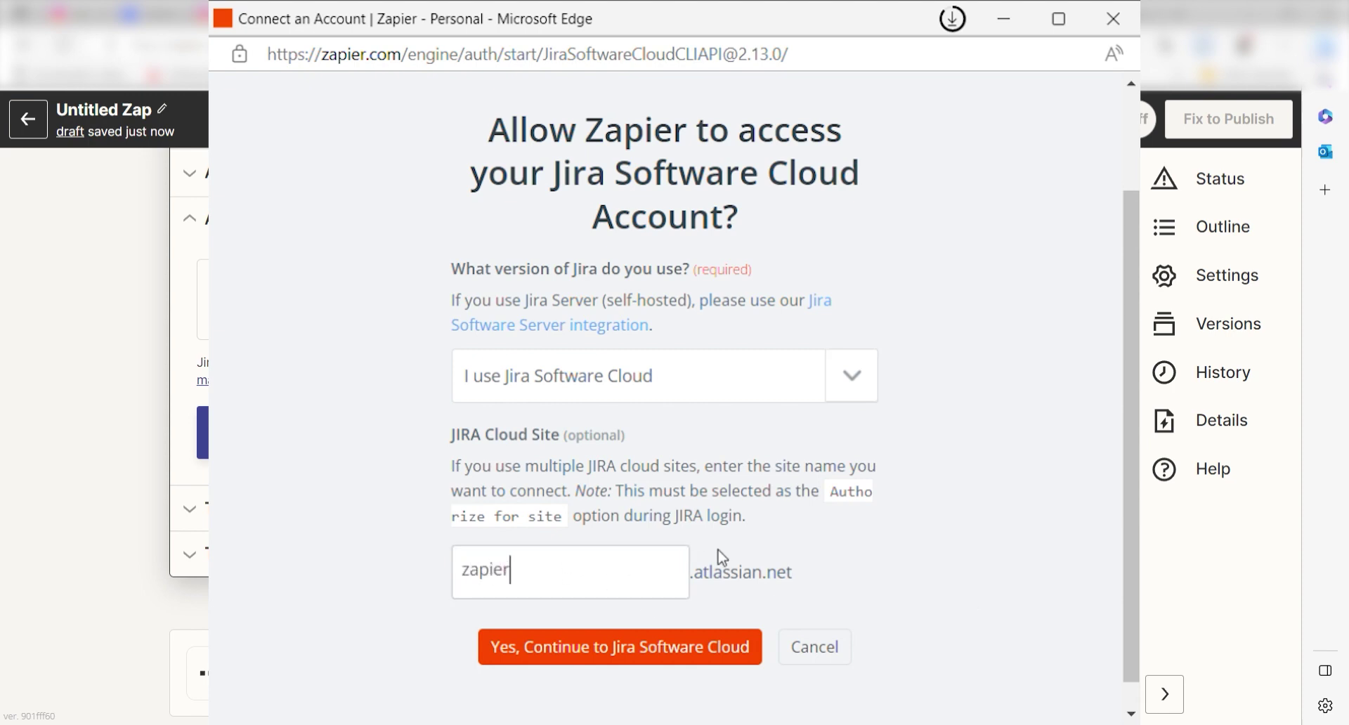
{"action": "type", "text": "12"}
{"action": "left_click", "coordinate": [674, 660]}
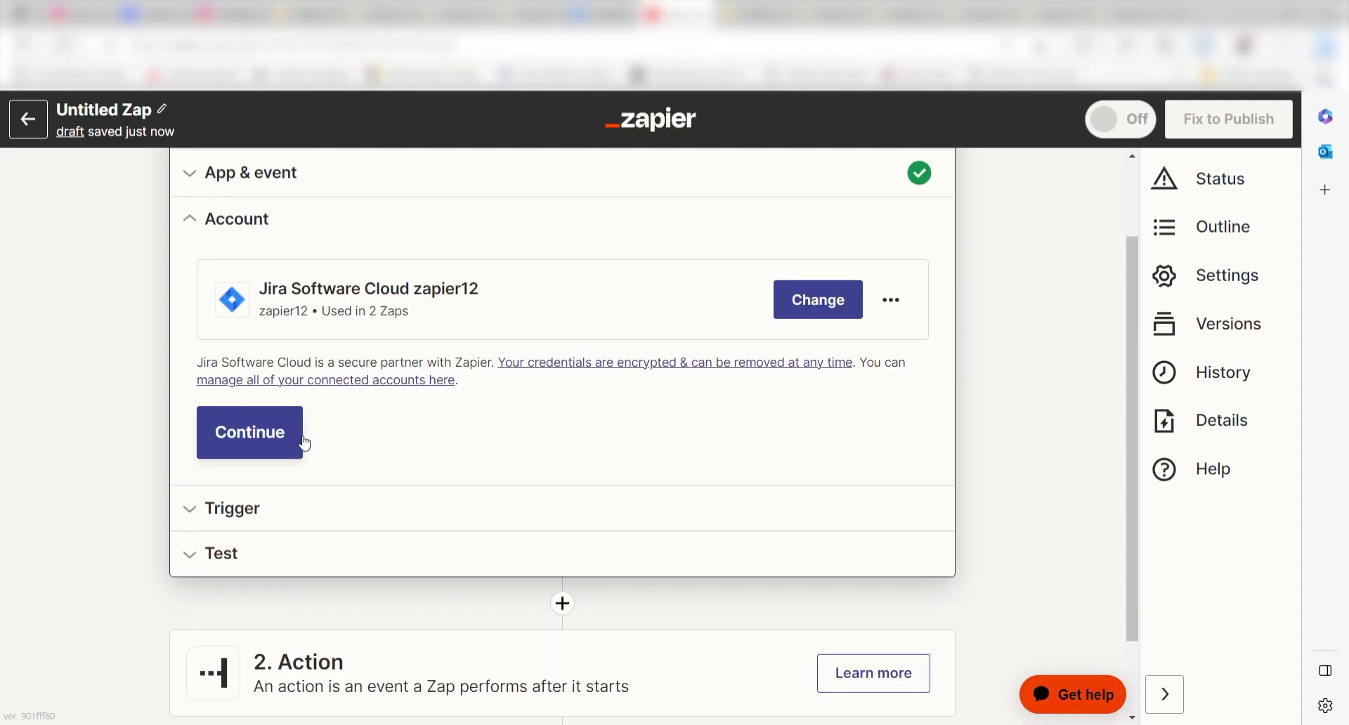
{"action": "left_click", "coordinate": [302, 439]}
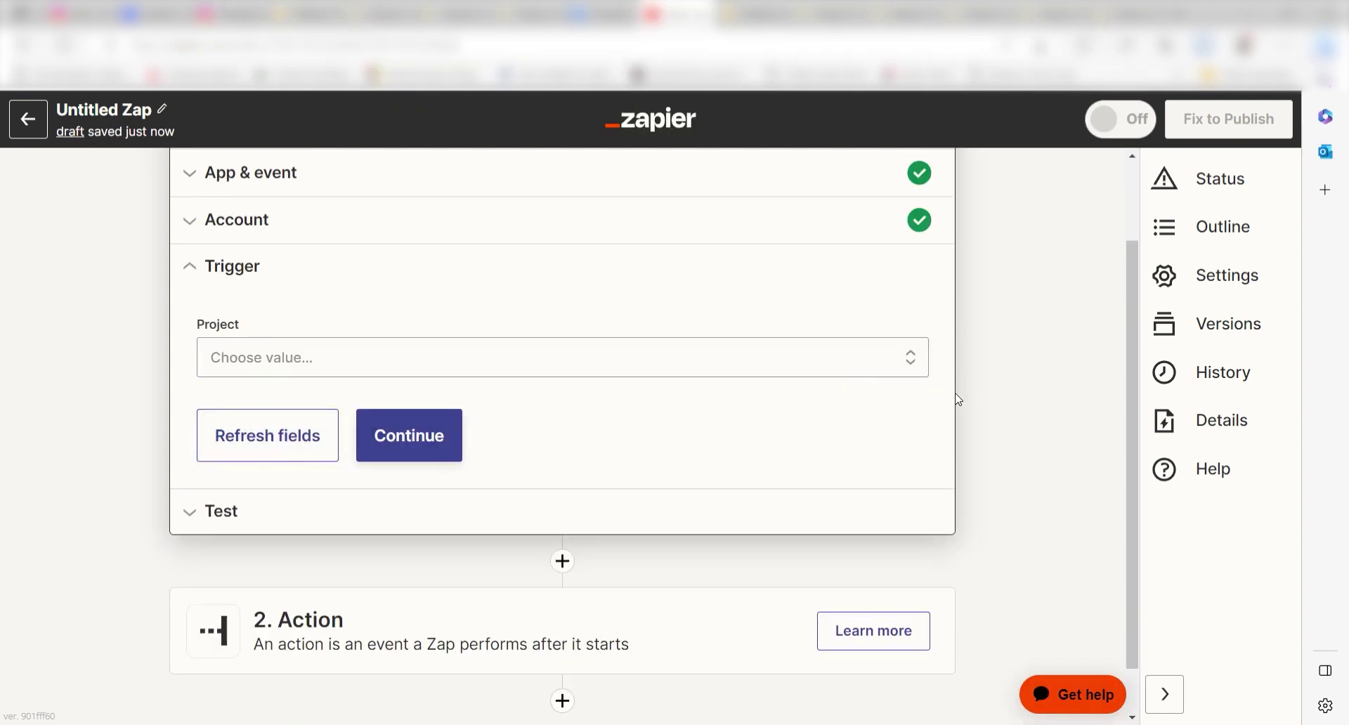
Set the trigger's Project to Zapier Project
{"action": "left_click", "coordinate": [884, 370]}
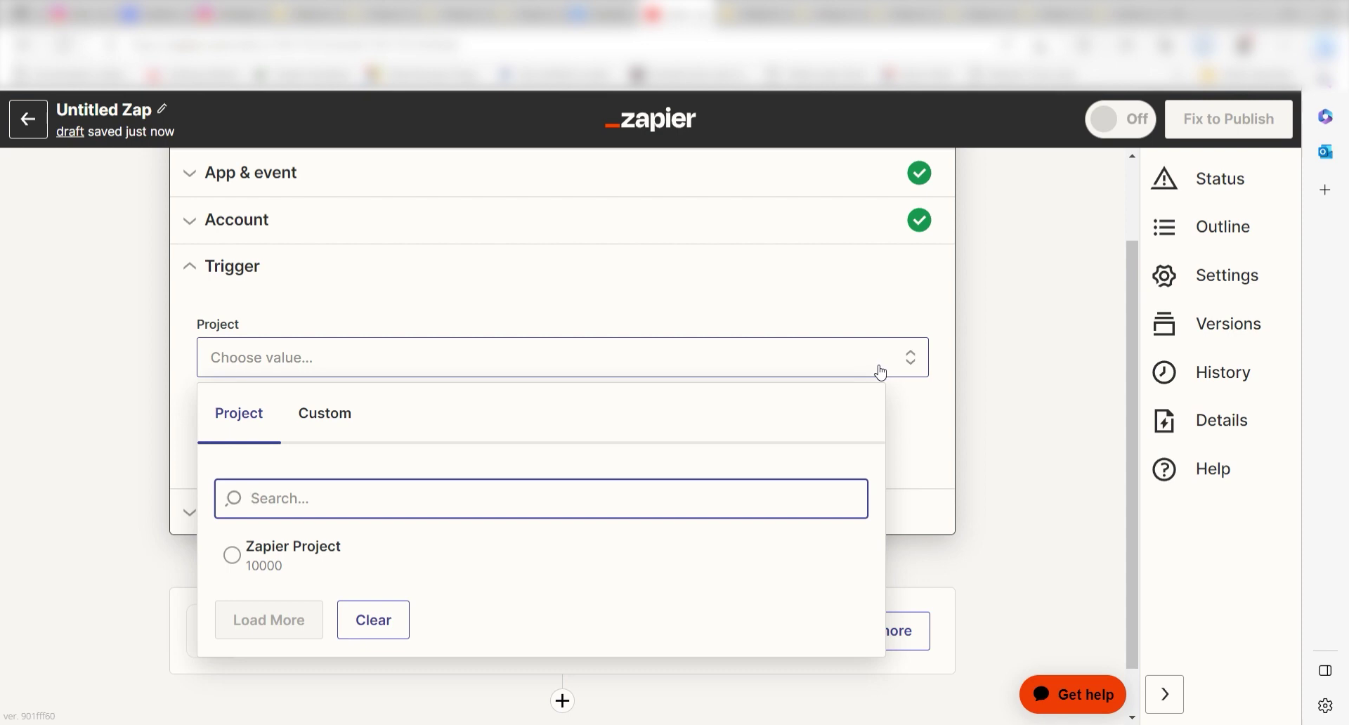
{"action": "left_click", "coordinate": [605, 555]}
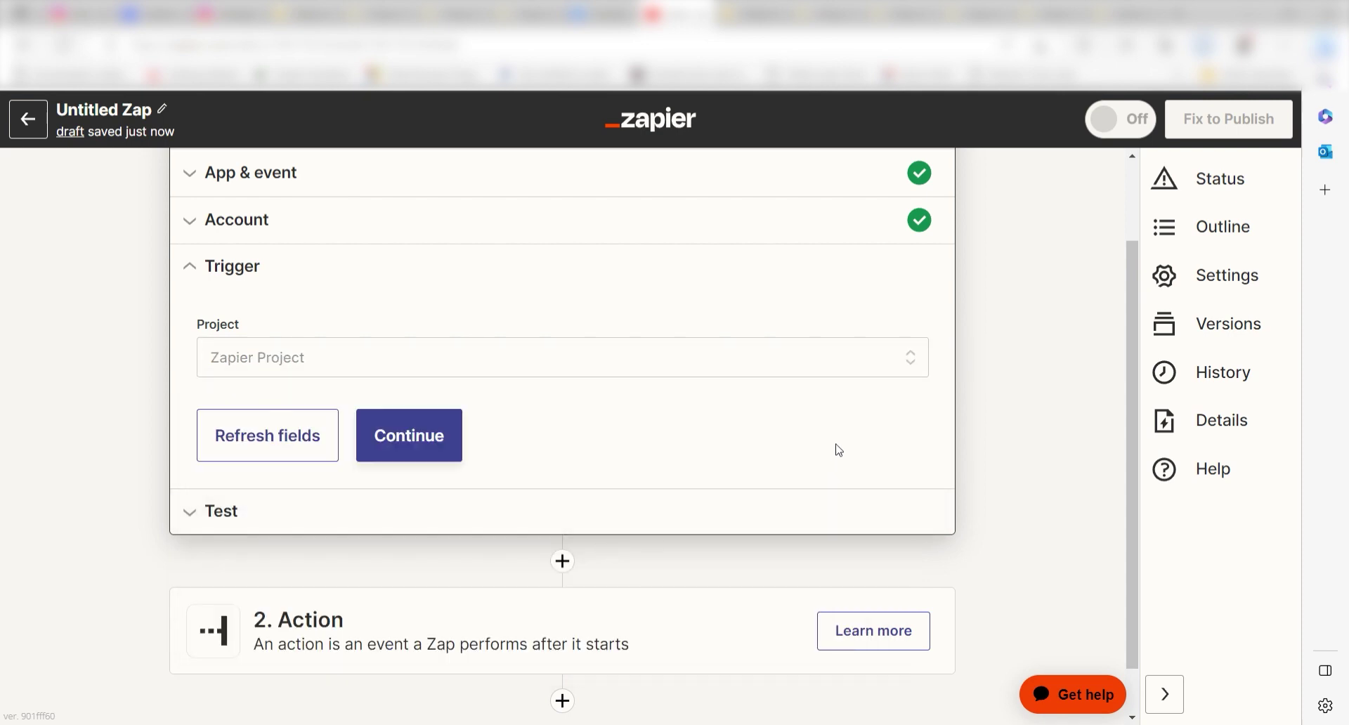
{"action": "left_click", "coordinate": [438, 447]}
Test the trigger to pull in the sample Jira issue 'Issue A'
{"action": "left_click_drag", "start_coordinate": [1138, 275], "coordinate": [1121, 313]}
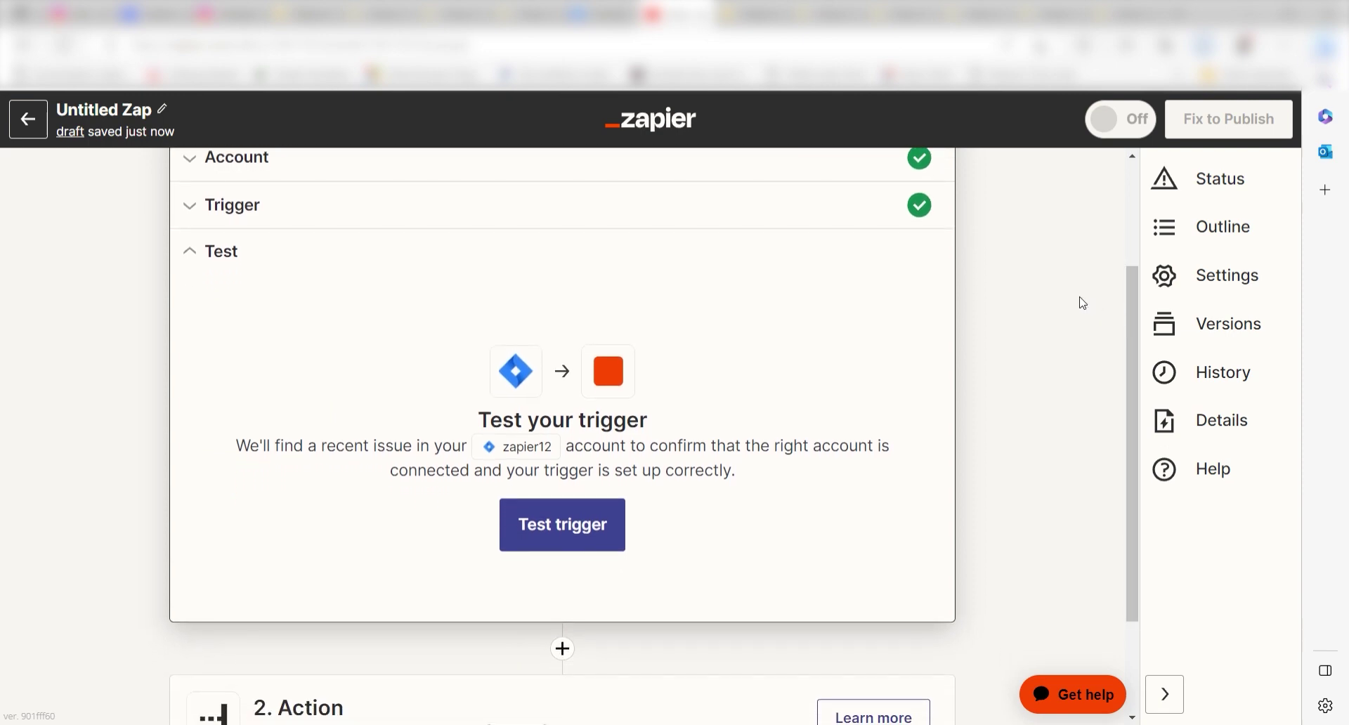
{"action": "left_click", "coordinate": [610, 518]}
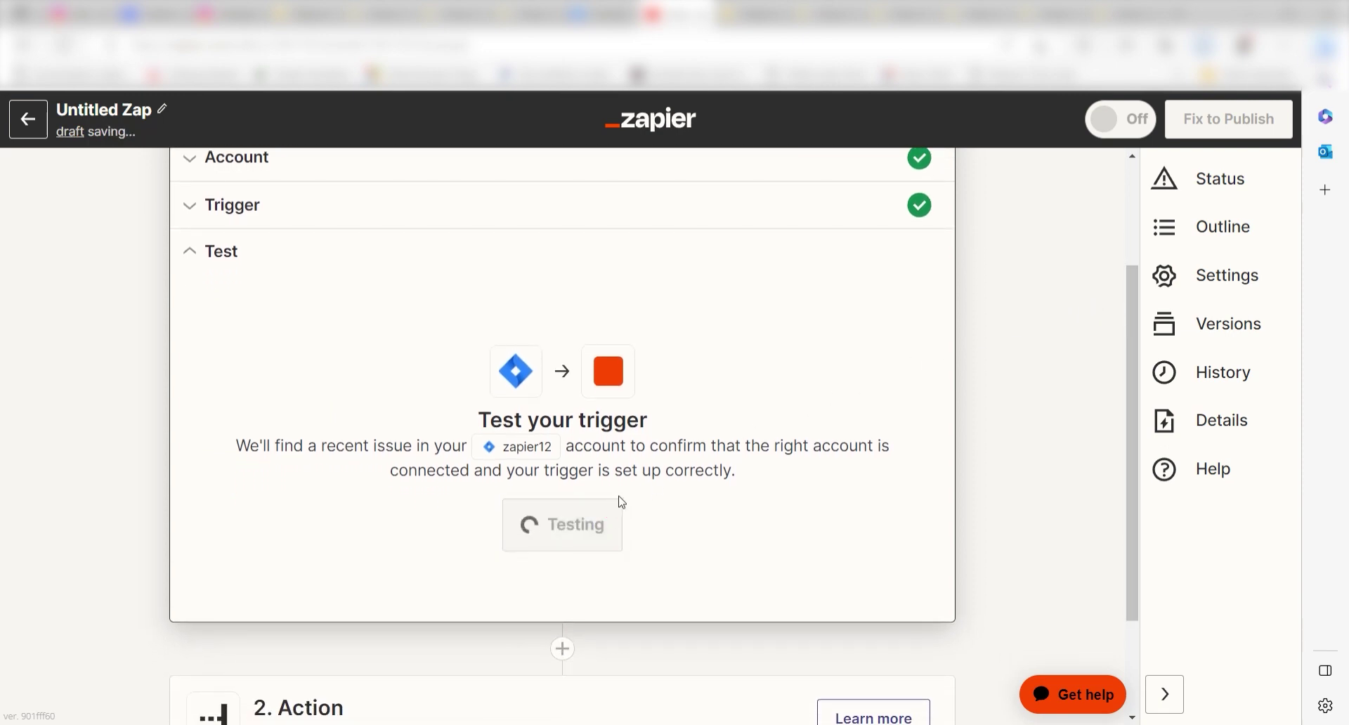
{"action": "left_click_drag", "start_coordinate": [1135, 261], "coordinate": [1133, 376]}
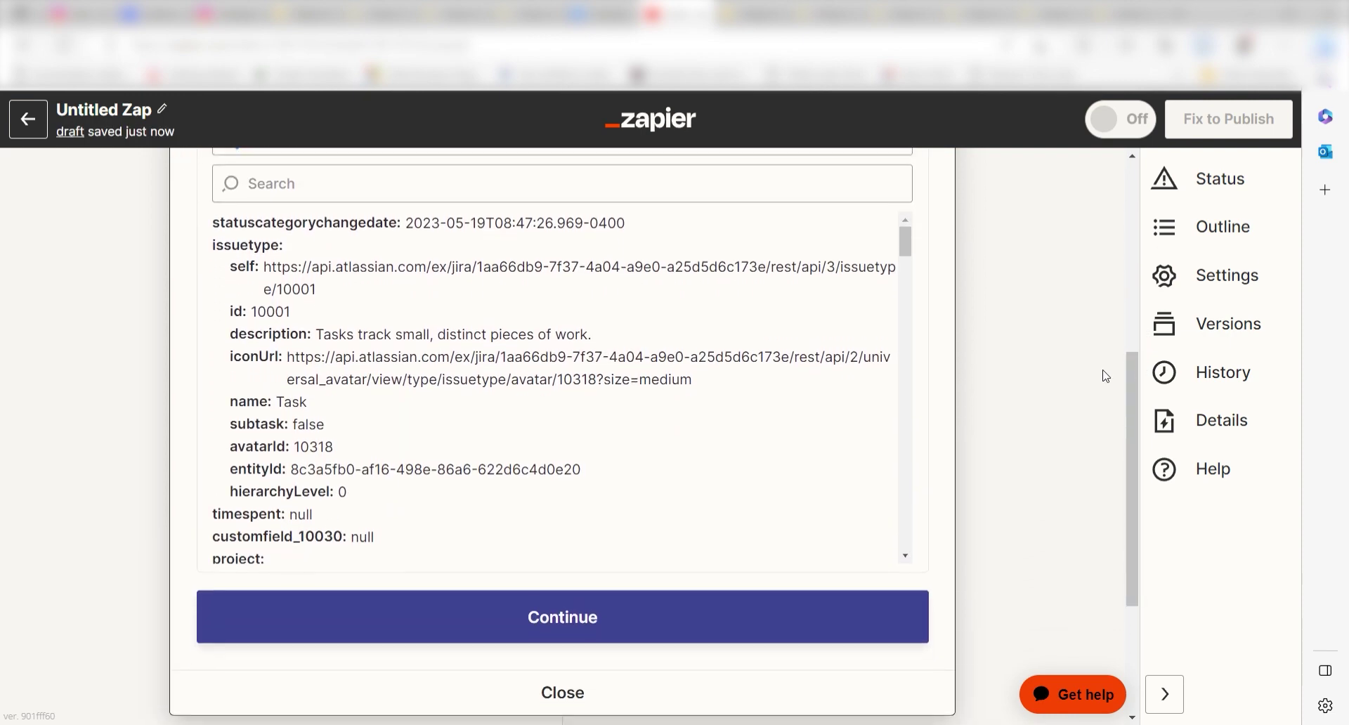
Add OpenAI as the step 2 action with the Send Prompt event
{"action": "left_click", "coordinate": [731, 625]}
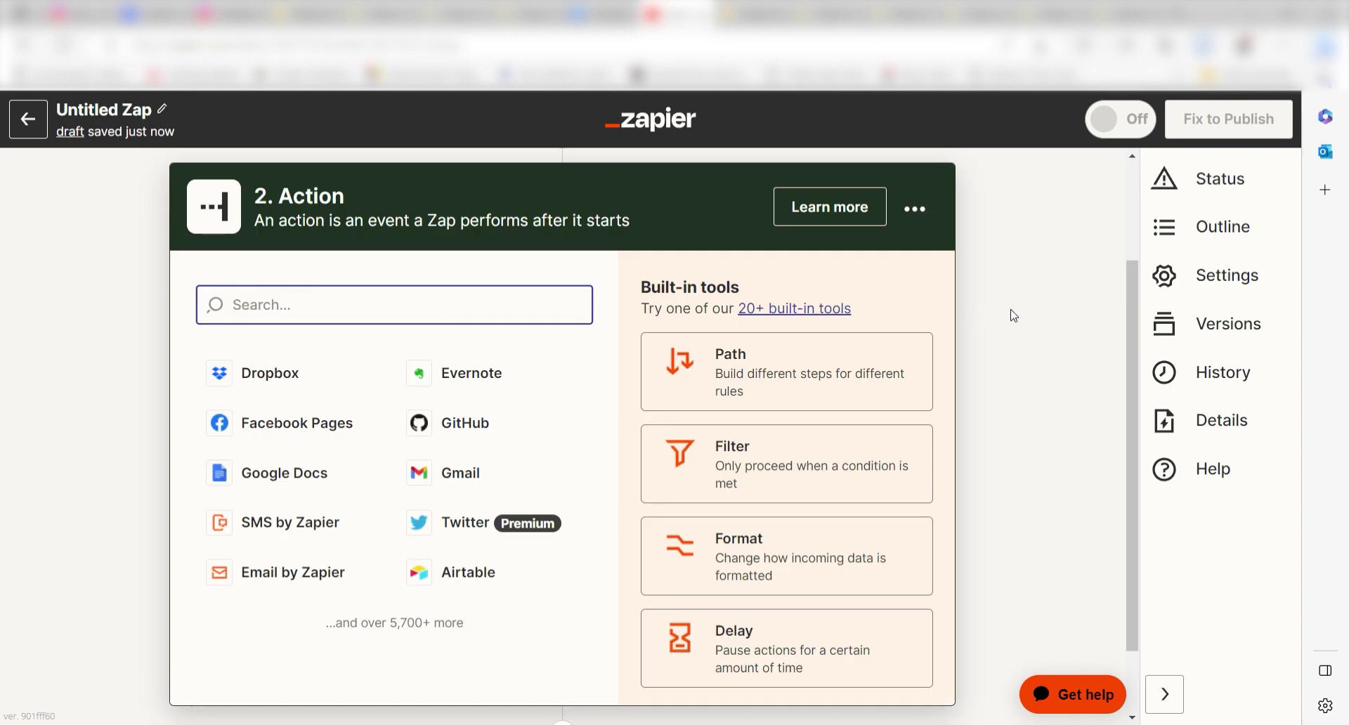
{"action": "type", "text": "openai"}
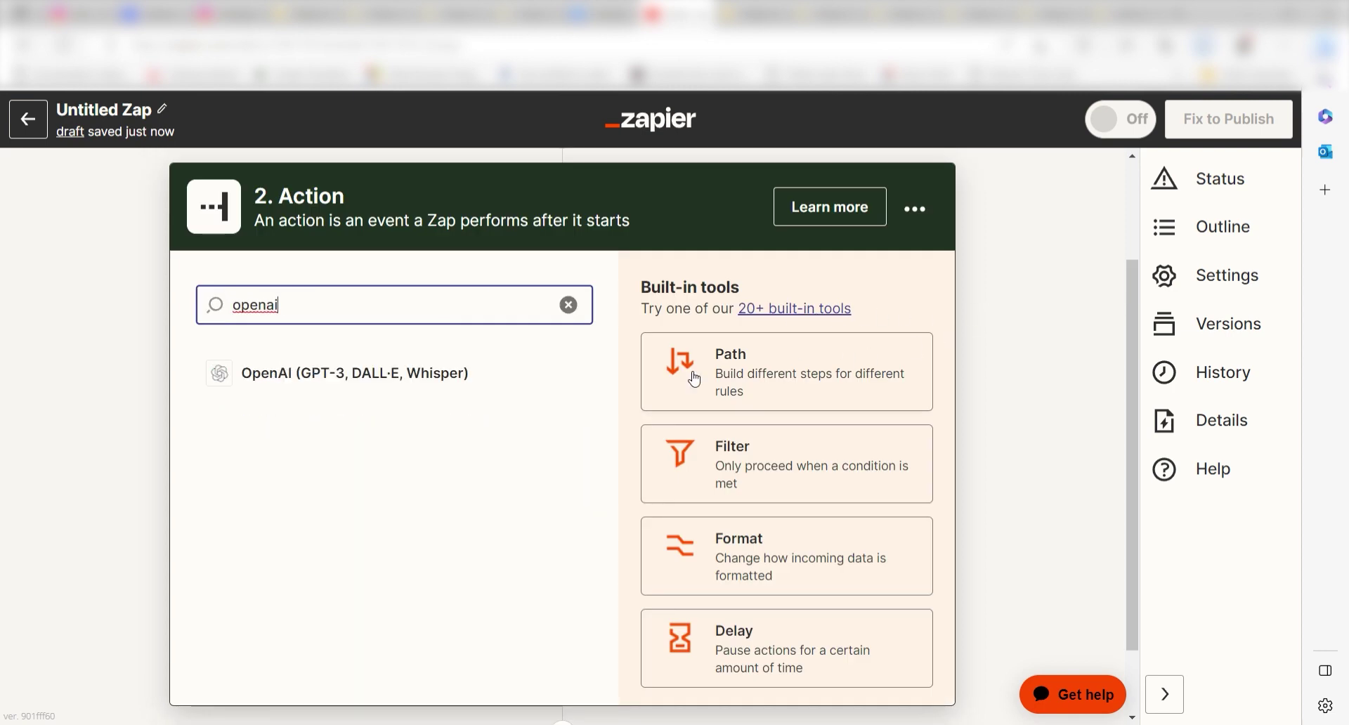
{"action": "left_click", "coordinate": [485, 383]}
{"action": "left_click", "coordinate": [431, 695]}
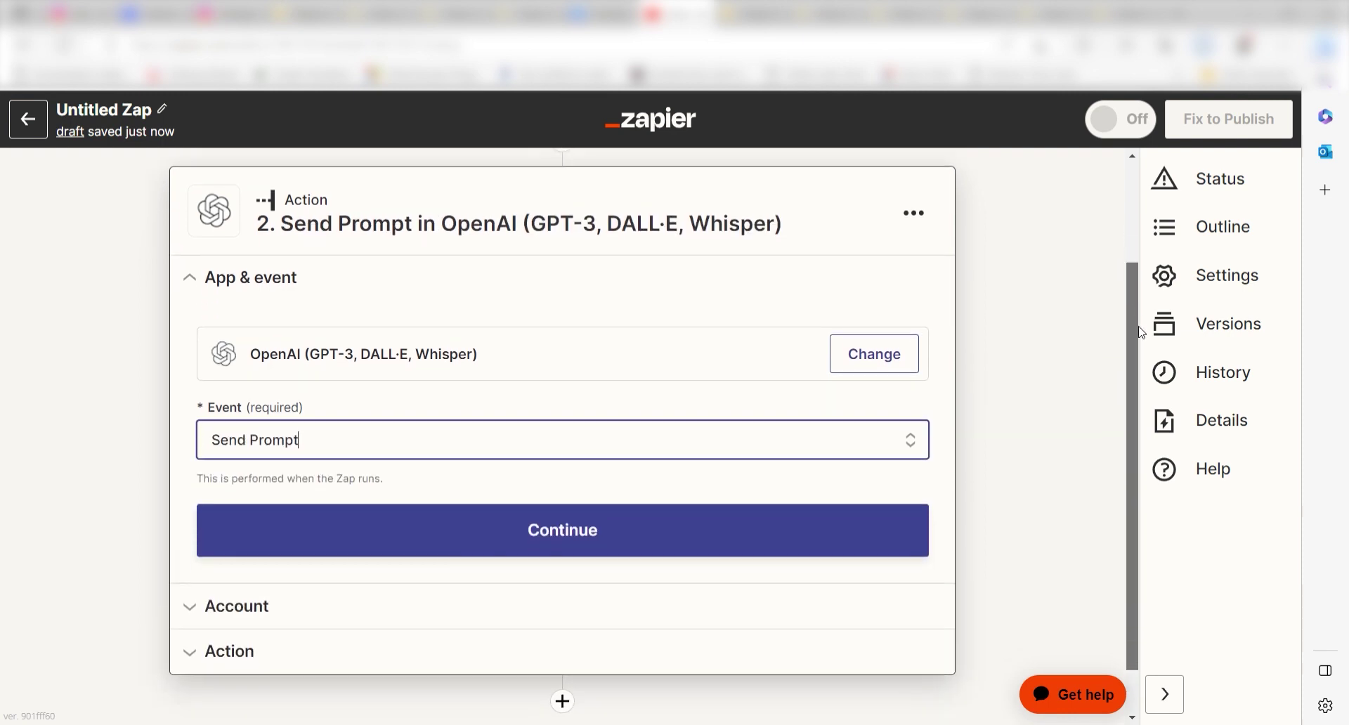
{"action": "left_click", "coordinate": [825, 534]}
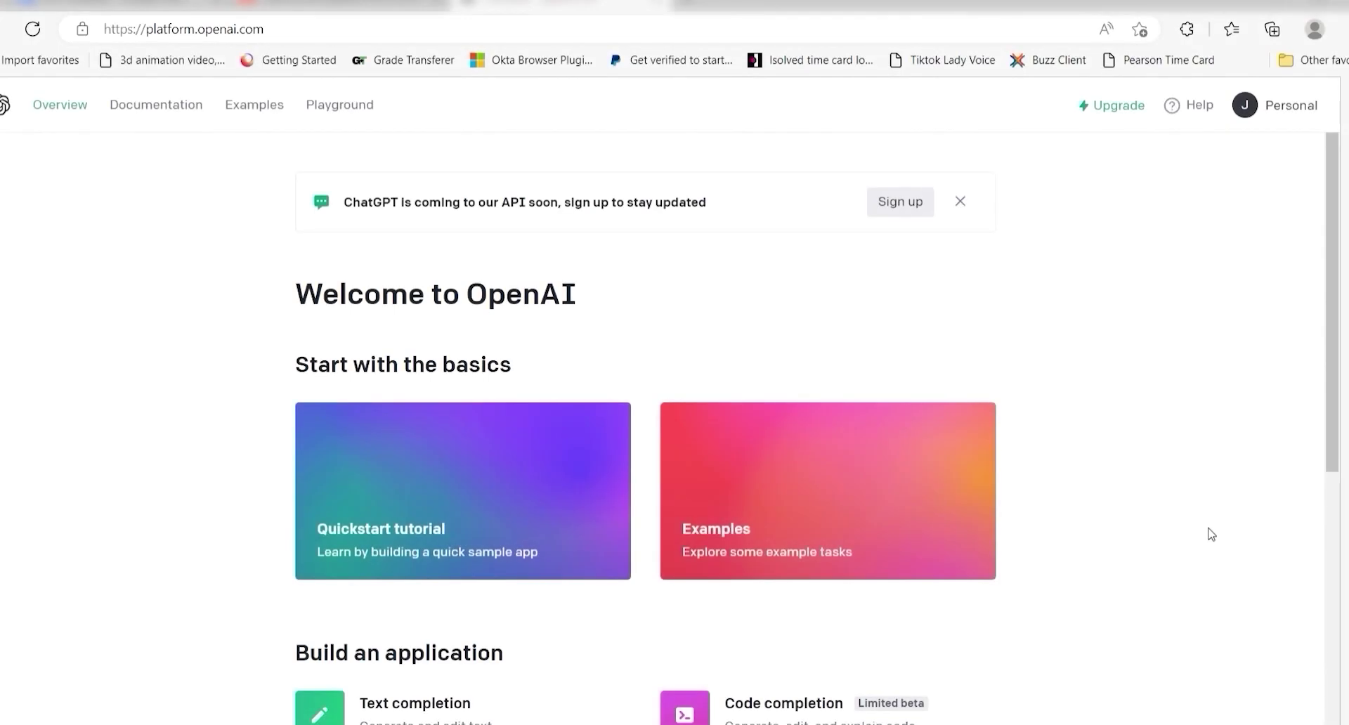
Create a new secret key on the OpenAI API keys page and copy it
{"action": "left_click", "coordinate": [1290, 106]}
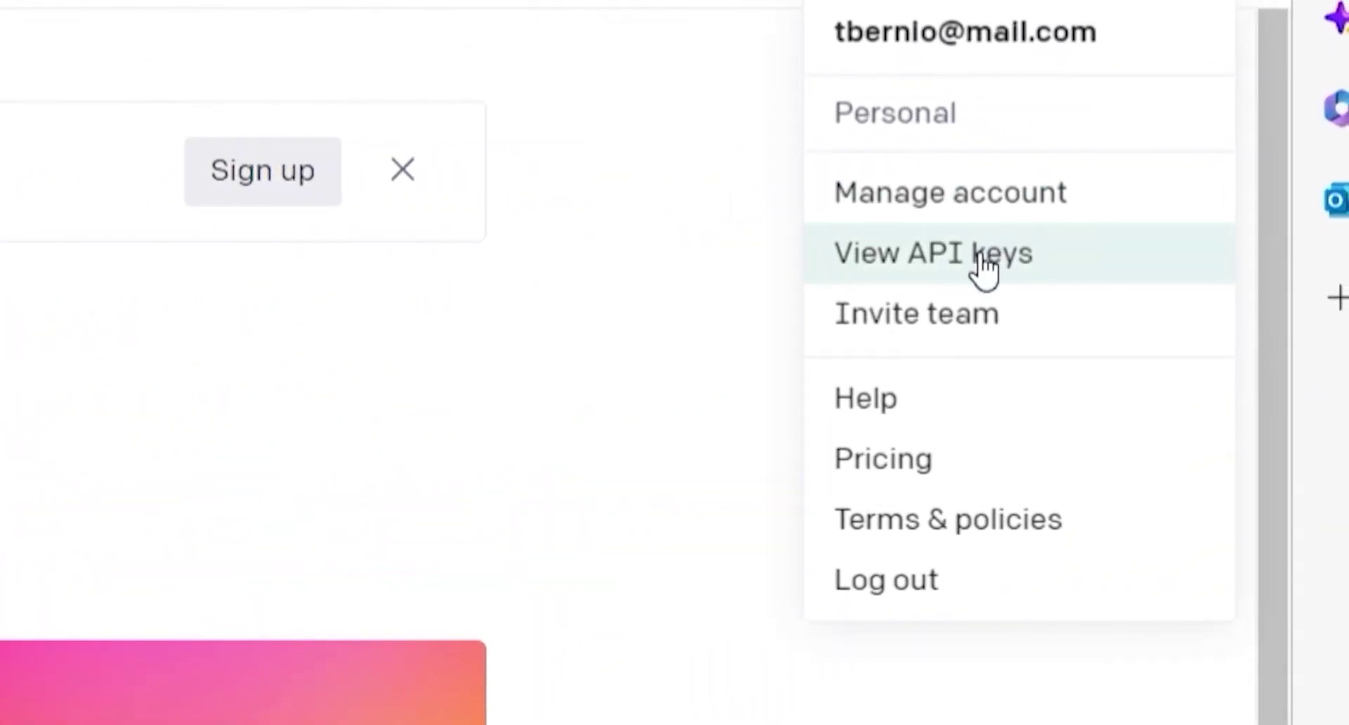
{"action": "left_click", "coordinate": [1153, 242]}
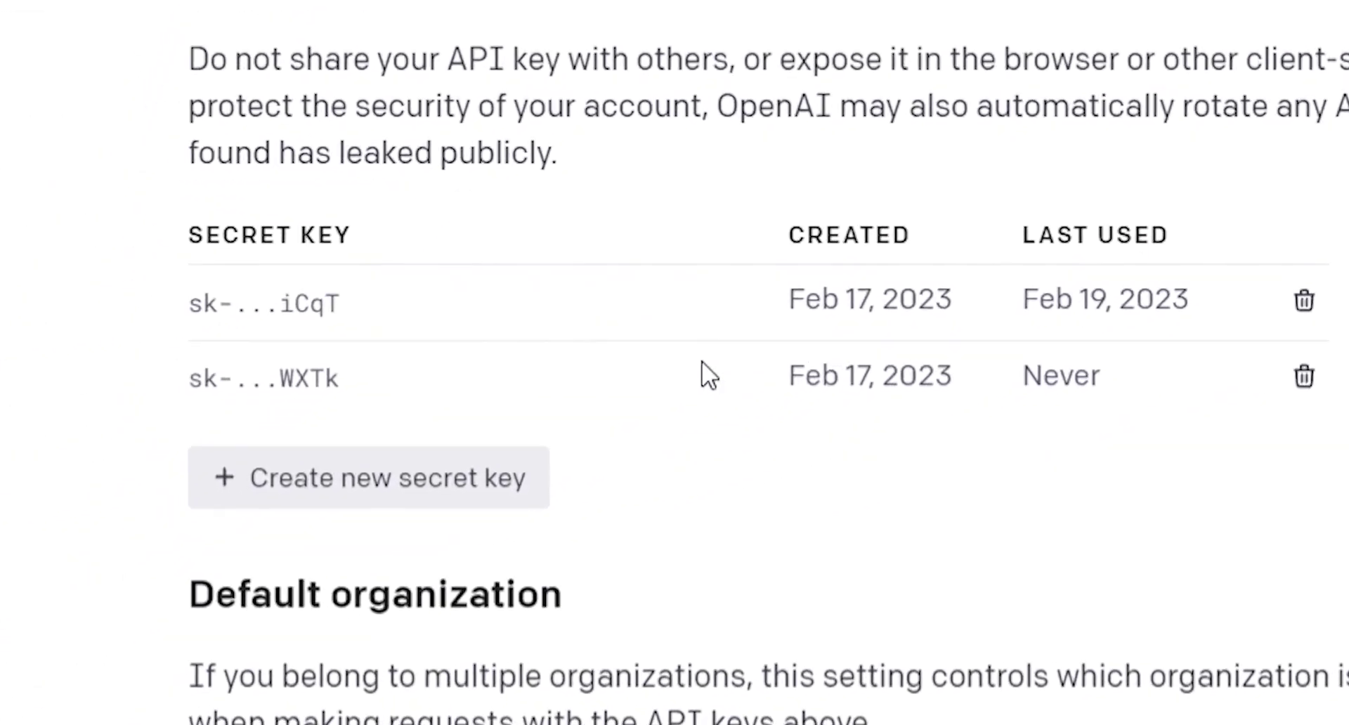
{"action": "left_click", "coordinate": [413, 464]}
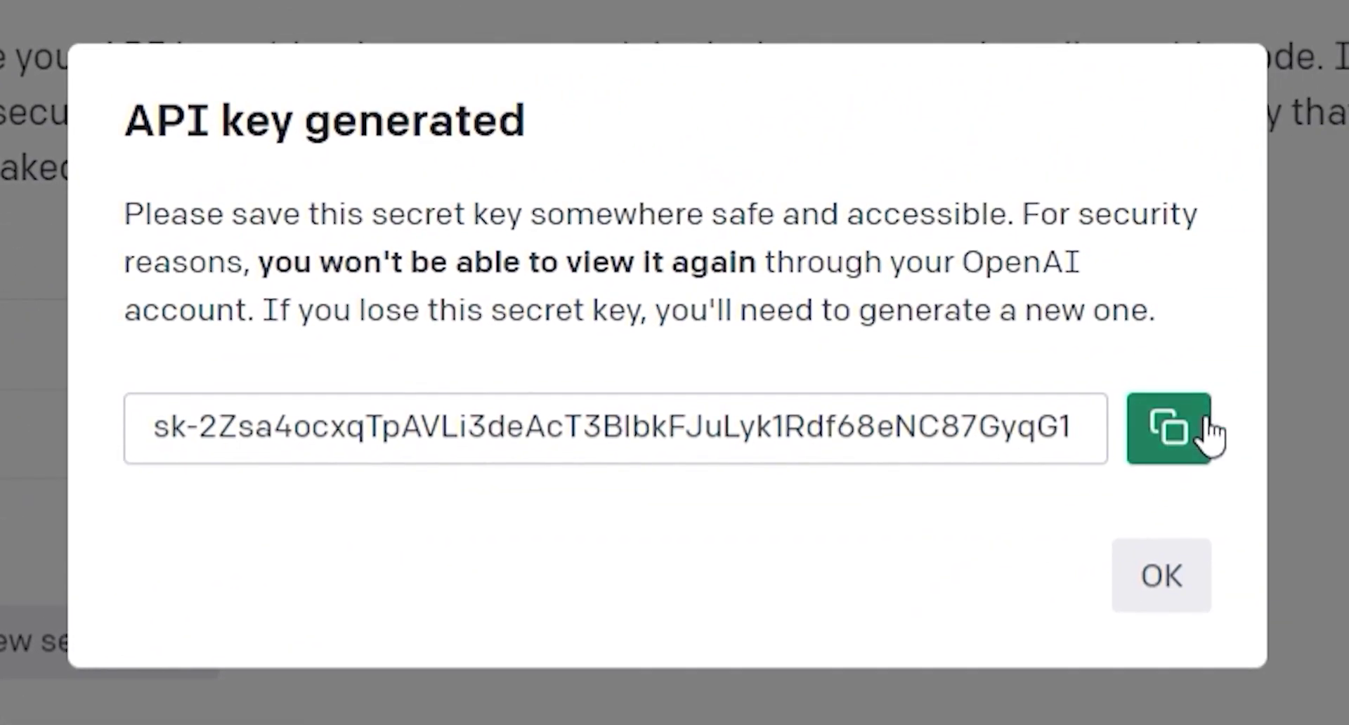
{"action": "left_click", "coordinate": [1202, 429]}
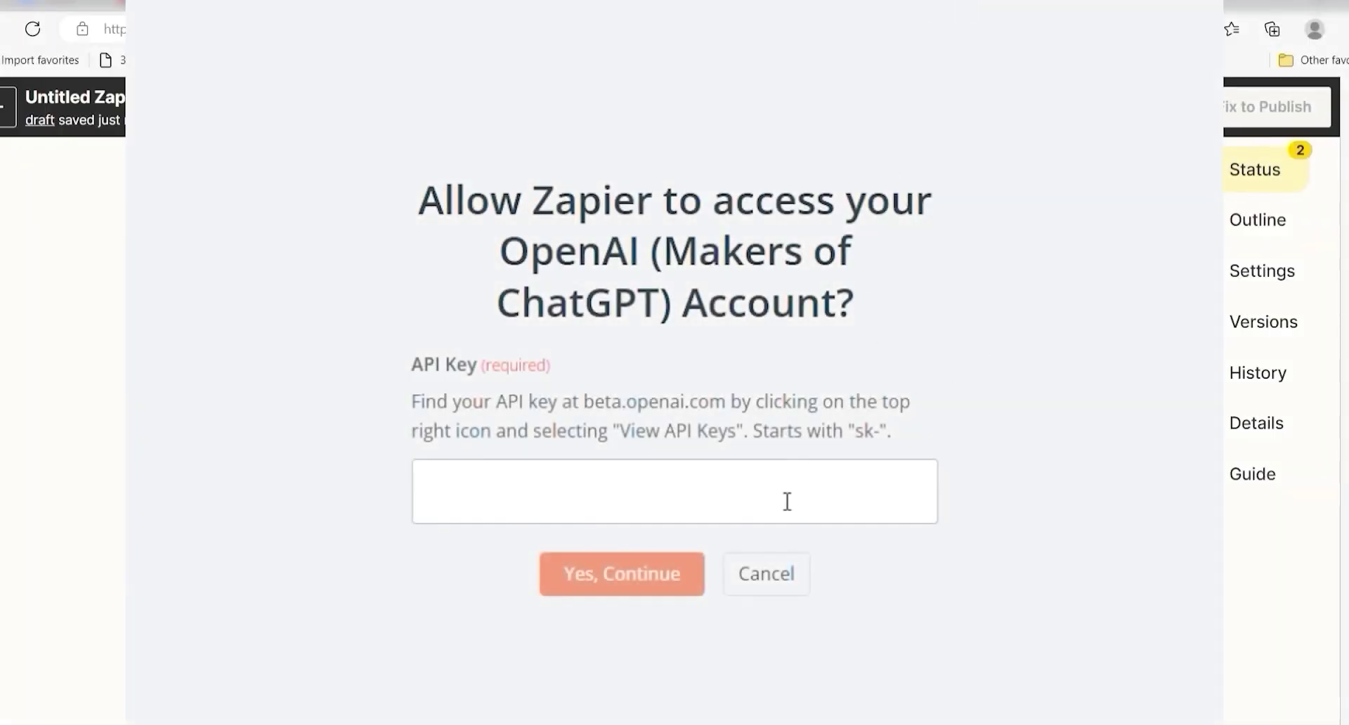
Paste the OpenAI API key to link the account, then continue to the prompt settings
{"action": "key", "text": "ctrl+v"}
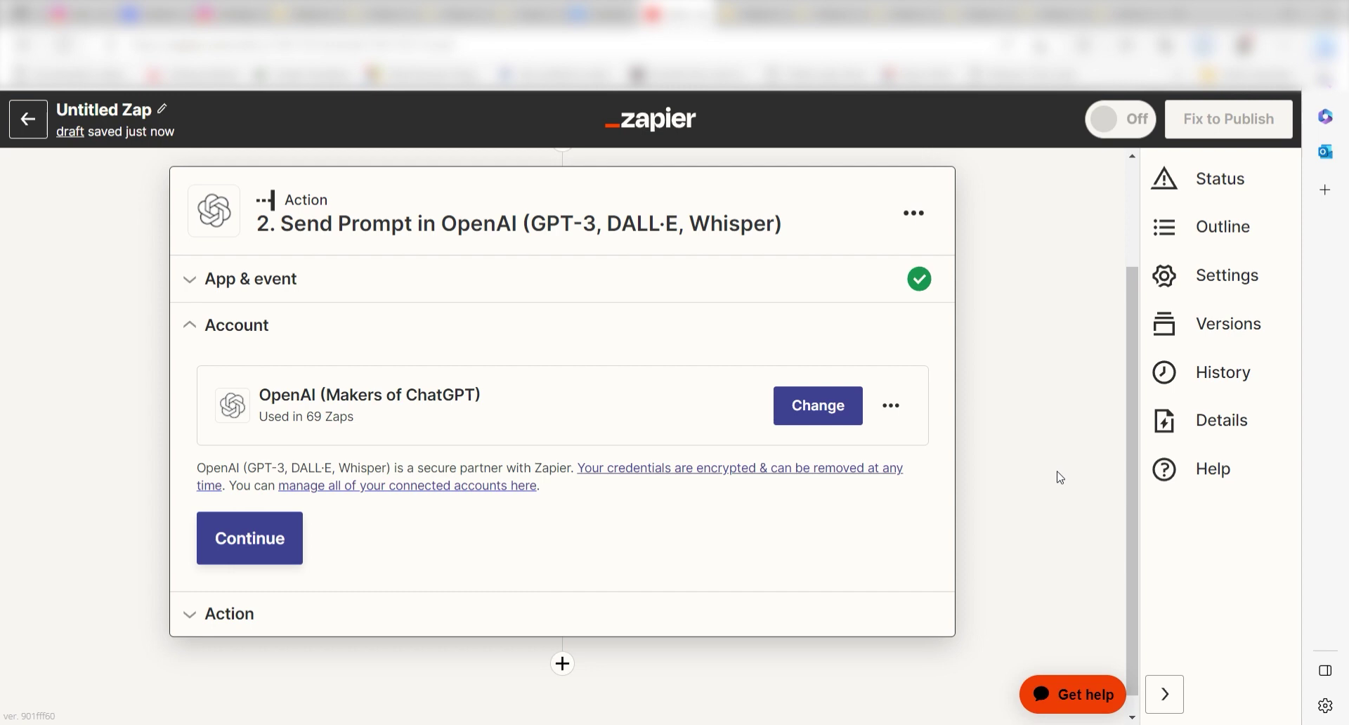
{"action": "left_click", "coordinate": [289, 544]}
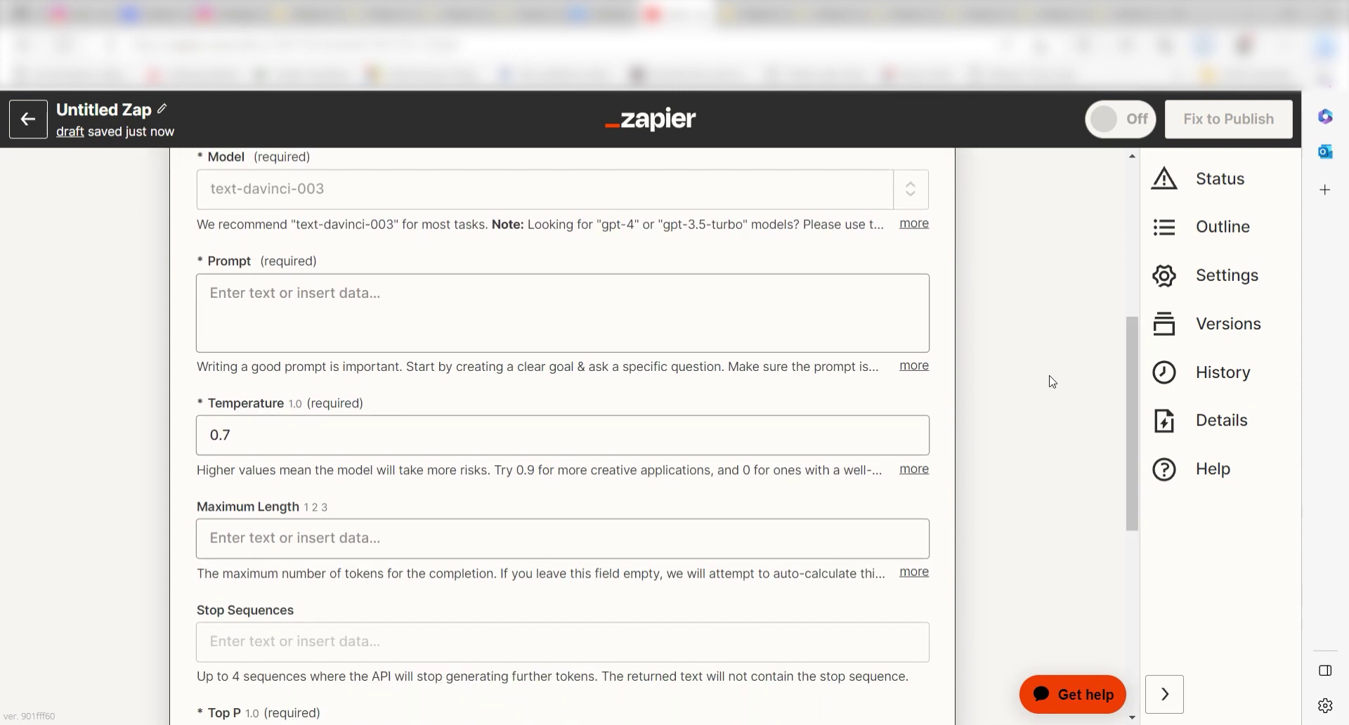
Write a prompt requesting acceptance criteria for the Jira issue's Summary field
{"action": "left_click", "coordinate": [724, 315]}
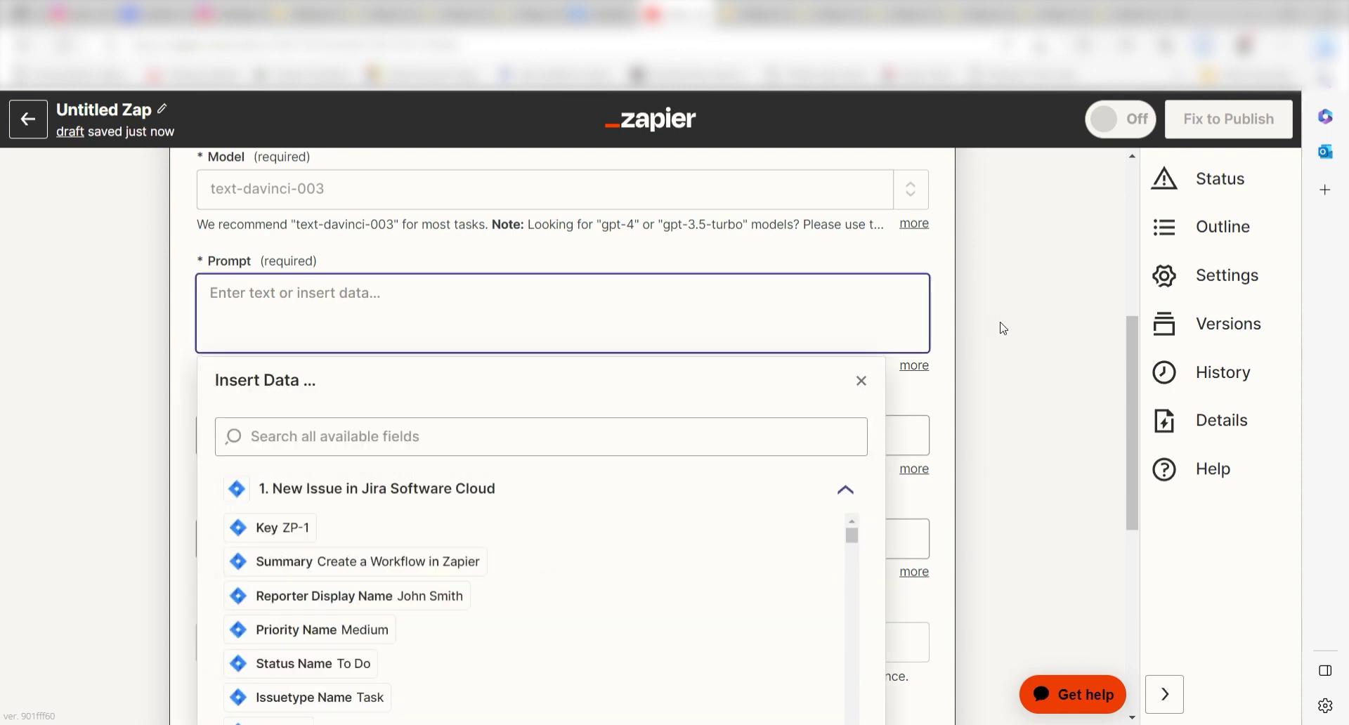
{"action": "type", "text": "I am creating a comment to an iss"}
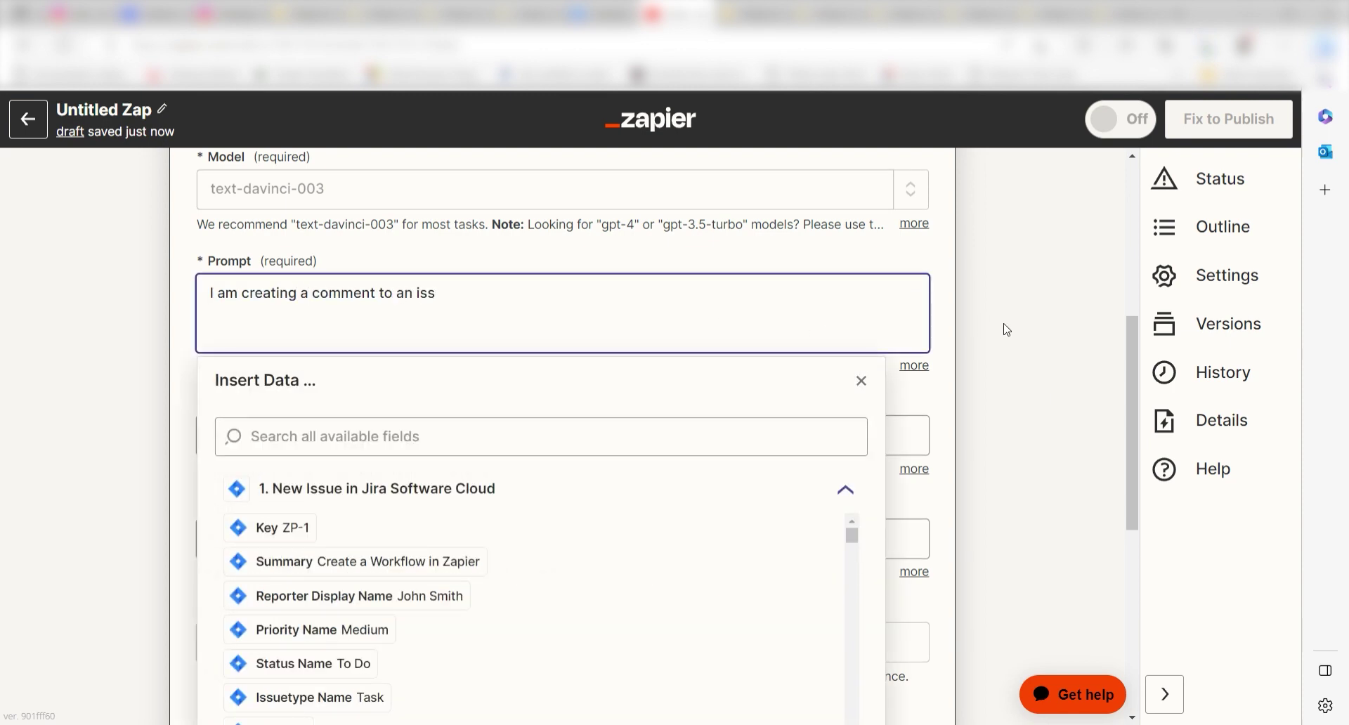
{"action": "type", "text": "ue in Jira.  I need the acceptance cr"}
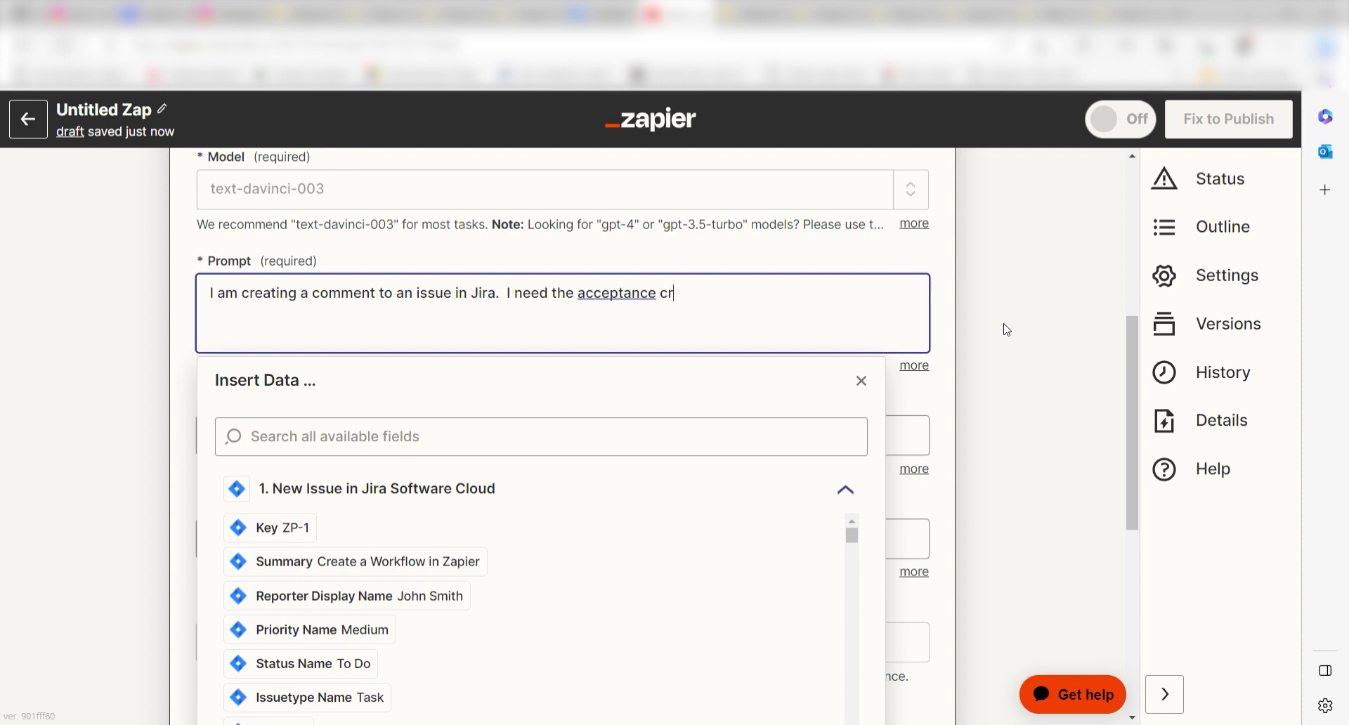
{"action": "type", "text": "iteria for \""}
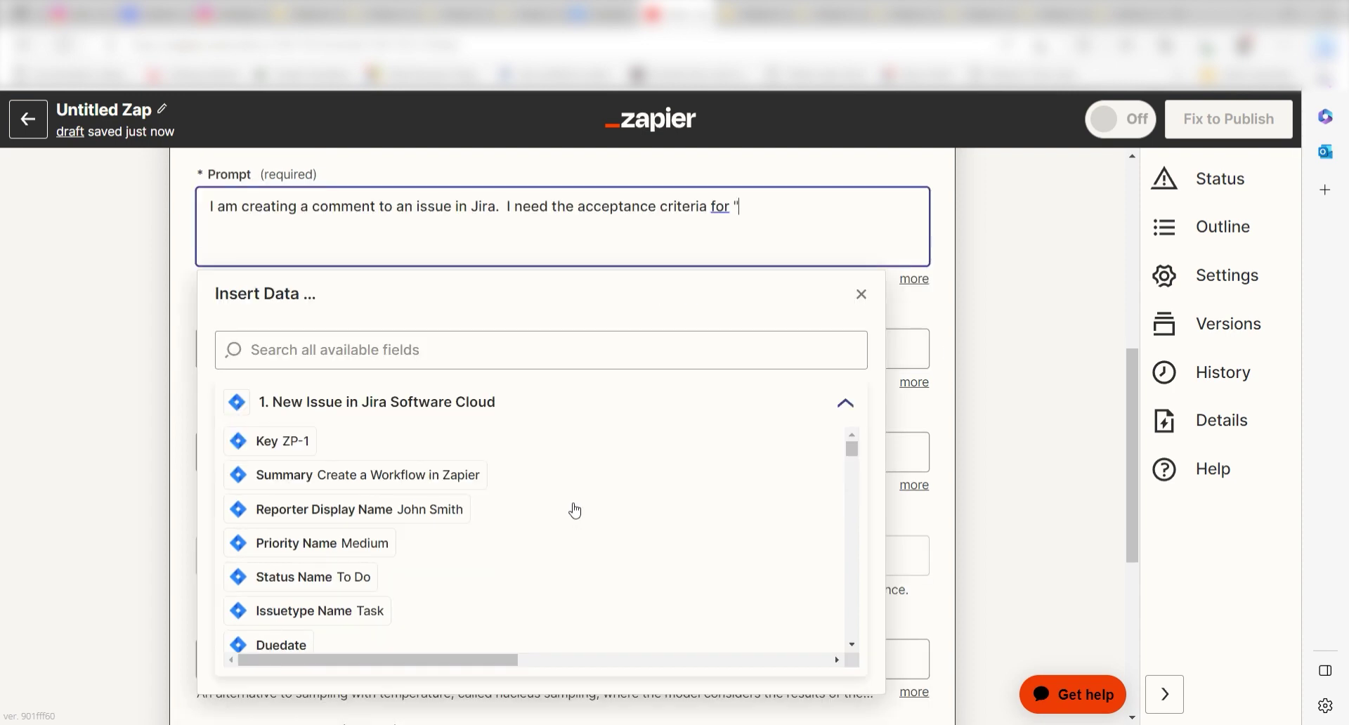
{"action": "left_click", "coordinate": [423, 478]}
{"action": "left_click_drag", "start_coordinate": [1131, 349], "coordinate": [1132, 503]}
Test the Send Prompt action to generate sample acceptance criteria
{"action": "left_click", "coordinate": [411, 555]}
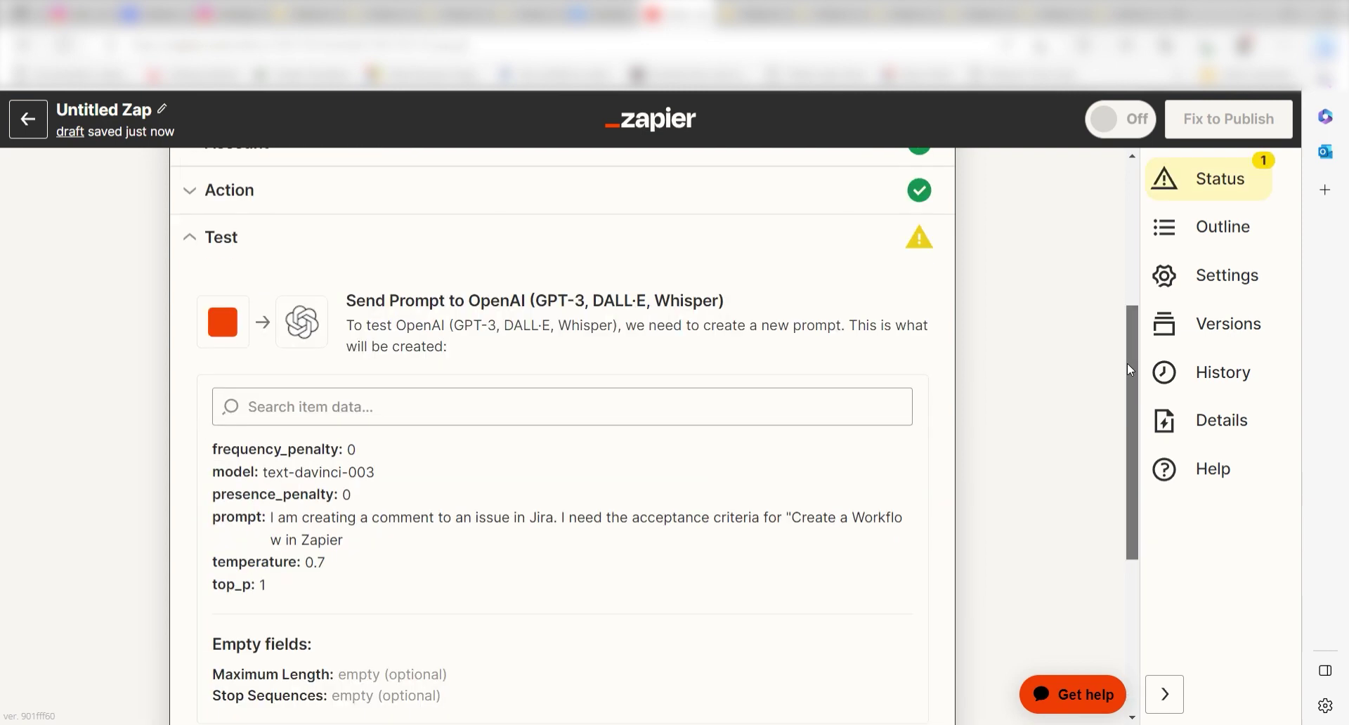
{"action": "left_click_drag", "start_coordinate": [1127, 369], "coordinate": [1132, 435]}
{"action": "left_click", "coordinate": [426, 606]}
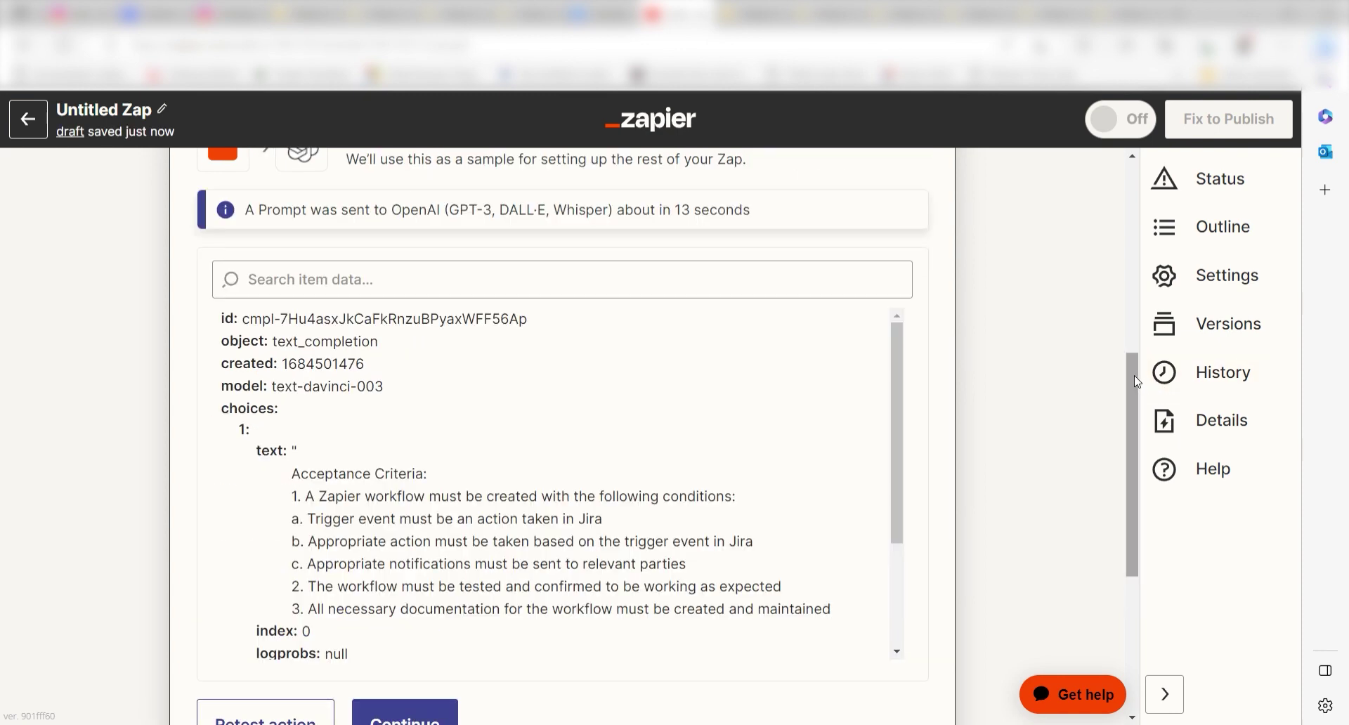
{"action": "left_click_drag", "start_coordinate": [1132, 374], "coordinate": [1148, 492]}
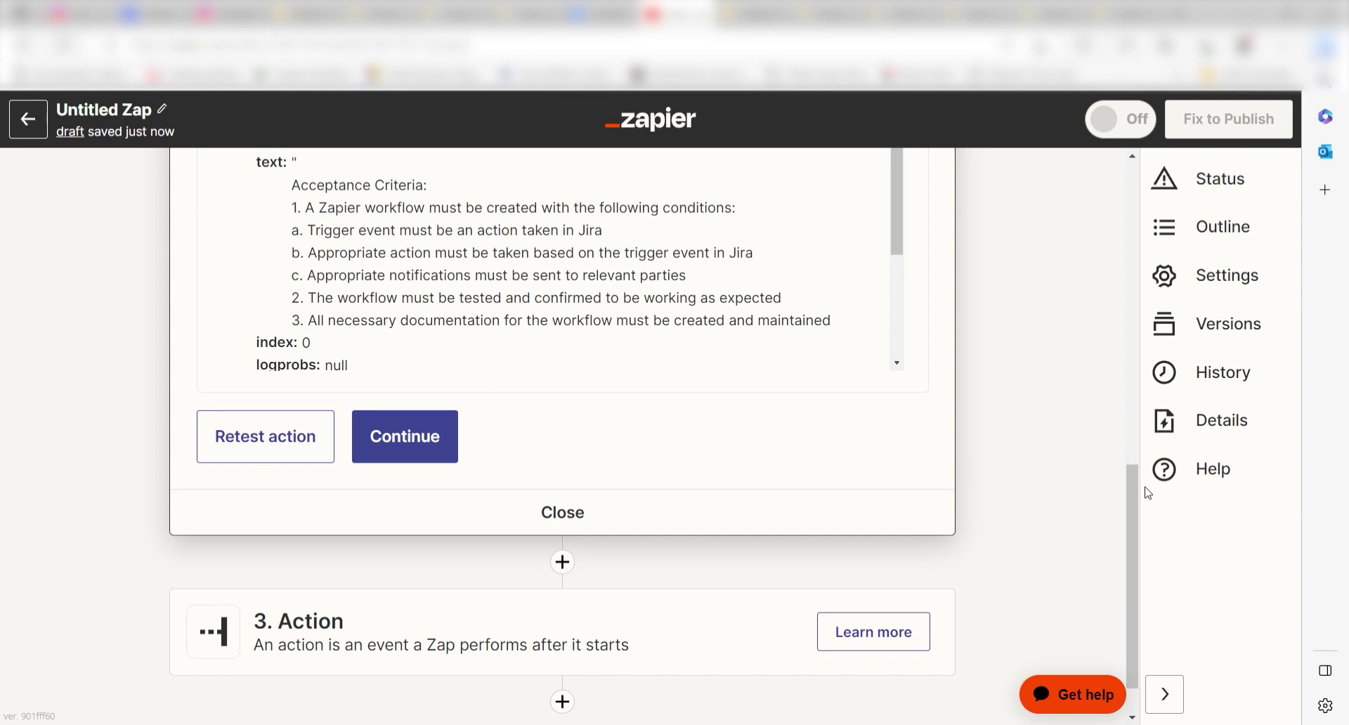
Set step 3 to Jira Software Cloud's Add Comment to Issue event using the connected account
{"action": "type", "text": "jira"}
{"action": "left_click", "coordinate": [407, 379]}
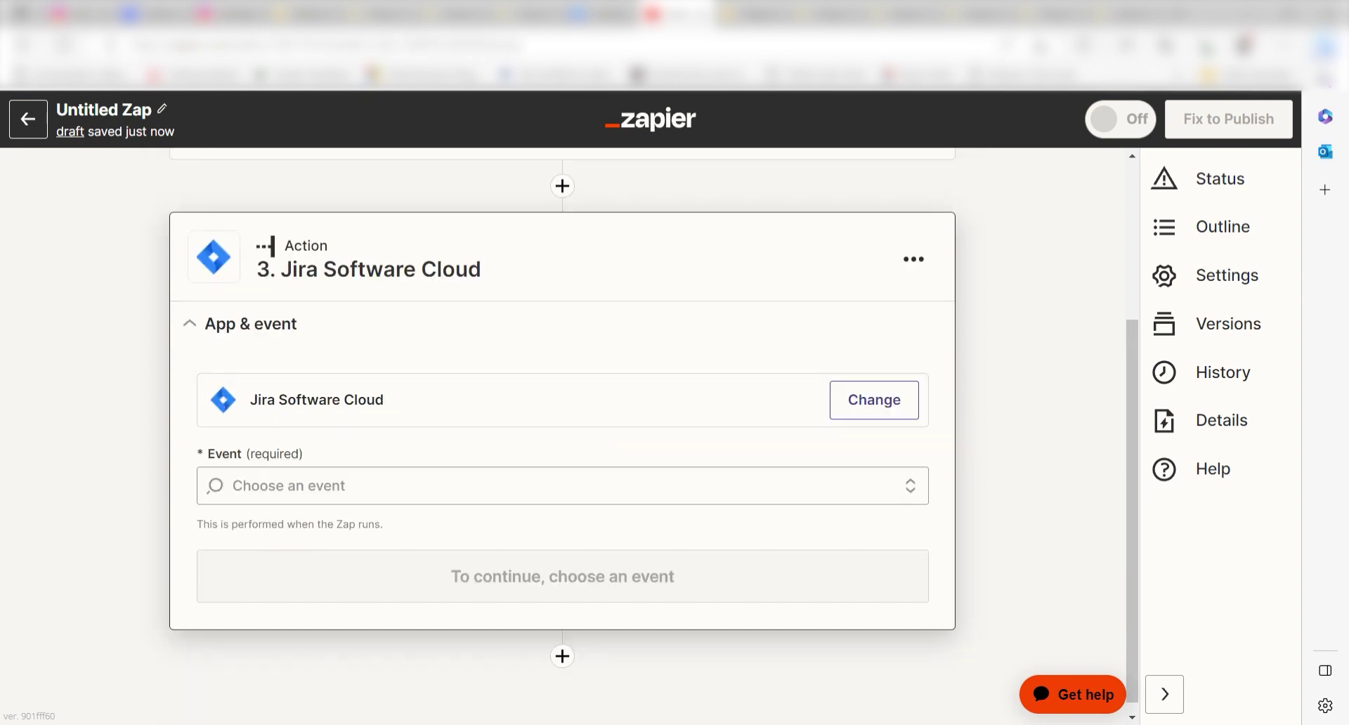
{"action": "left_click", "coordinate": [355, 600]}
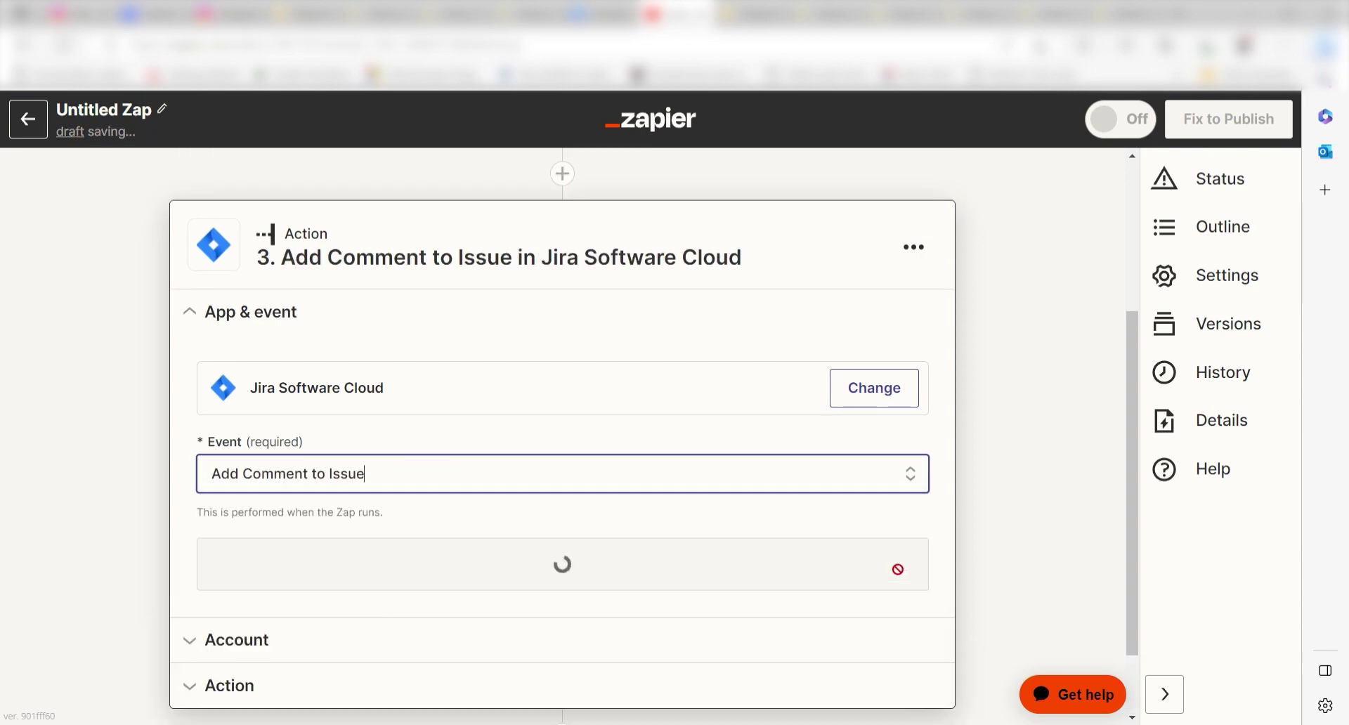
{"action": "left_click", "coordinate": [618, 586]}
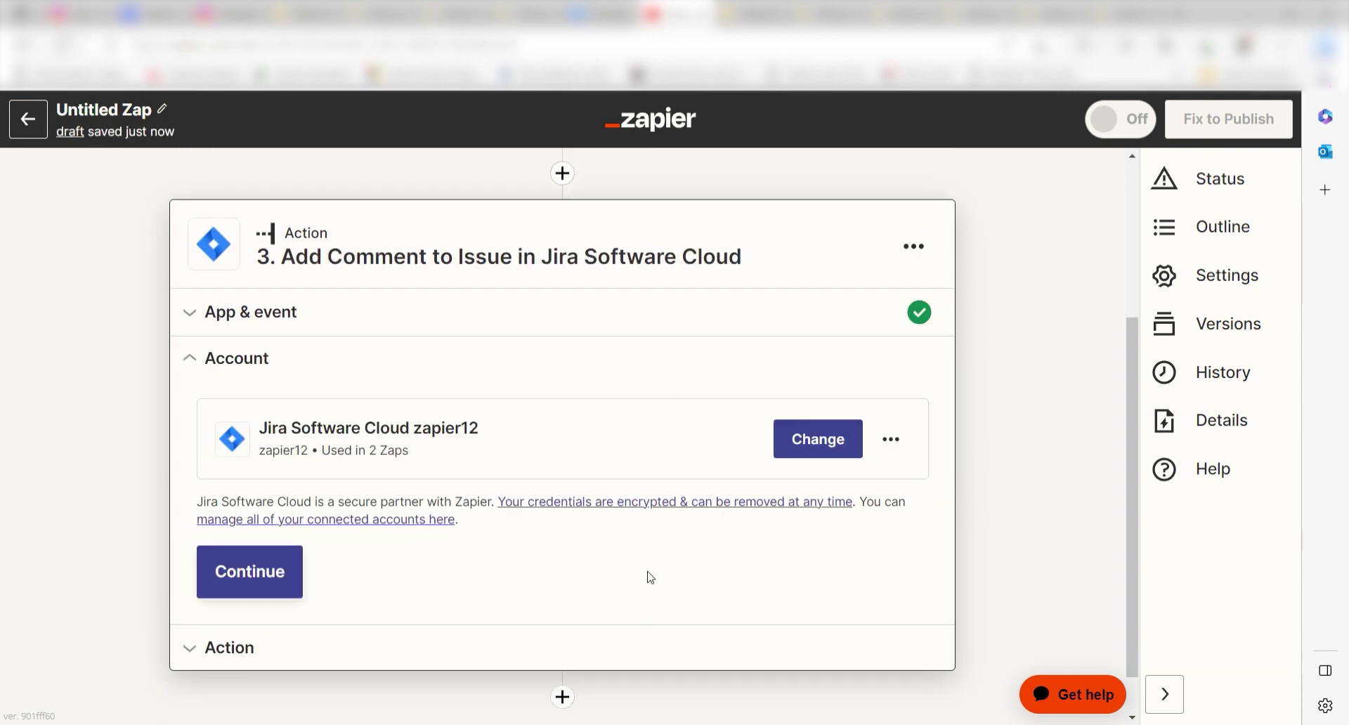
{"action": "left_click", "coordinate": [373, 575]}
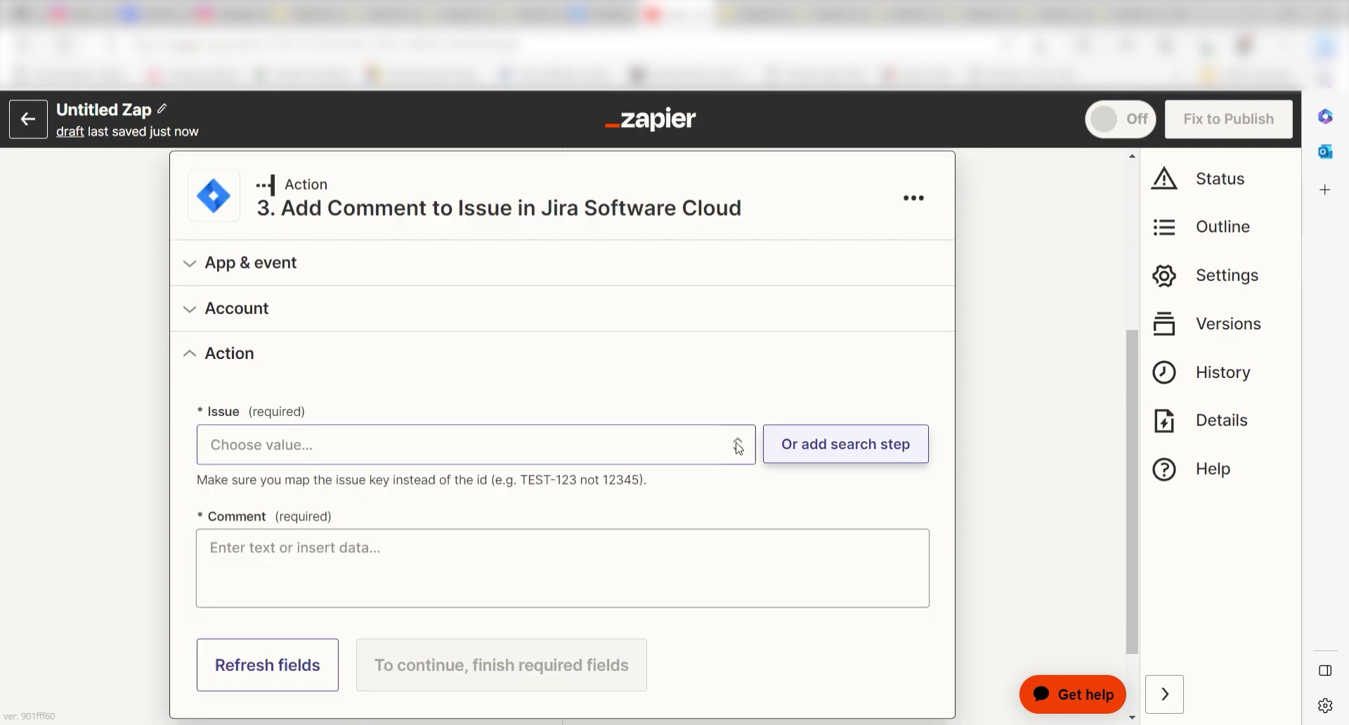
Comment the OpenAI Response on the issue 'Create a Workflow in Zapier'
{"action": "left_click", "coordinate": [695, 445]}
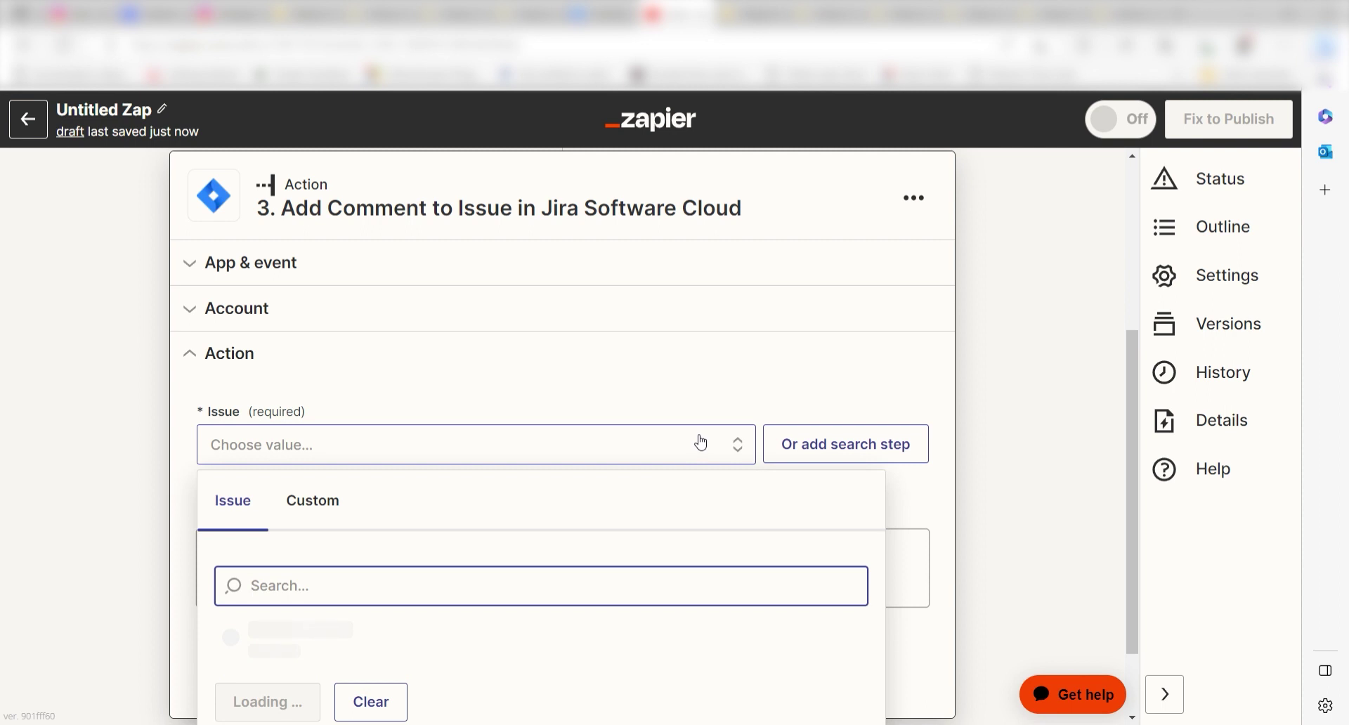
{"action": "left_click", "coordinate": [467, 644]}
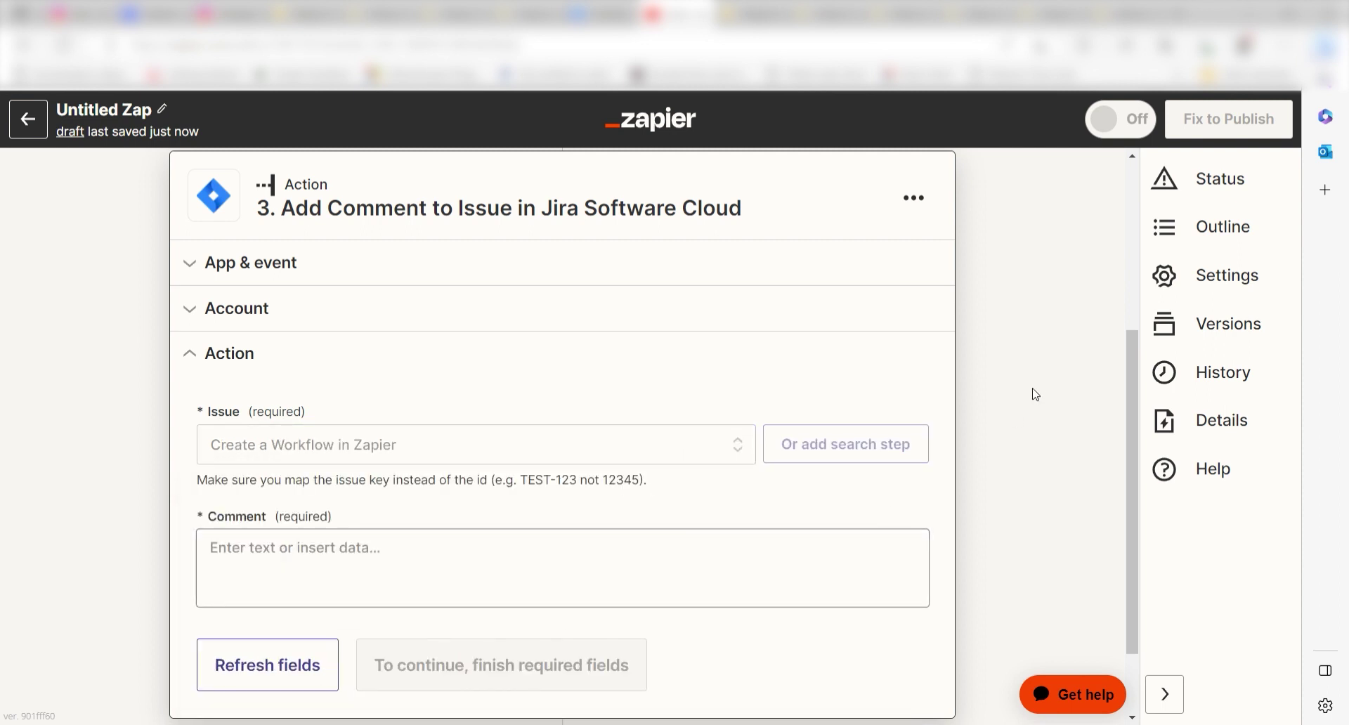
{"action": "left_click", "coordinate": [731, 548]}
{"action": "scroll", "coordinate": [660, 602], "scroll_direction": "down", "scroll_amount": 5}
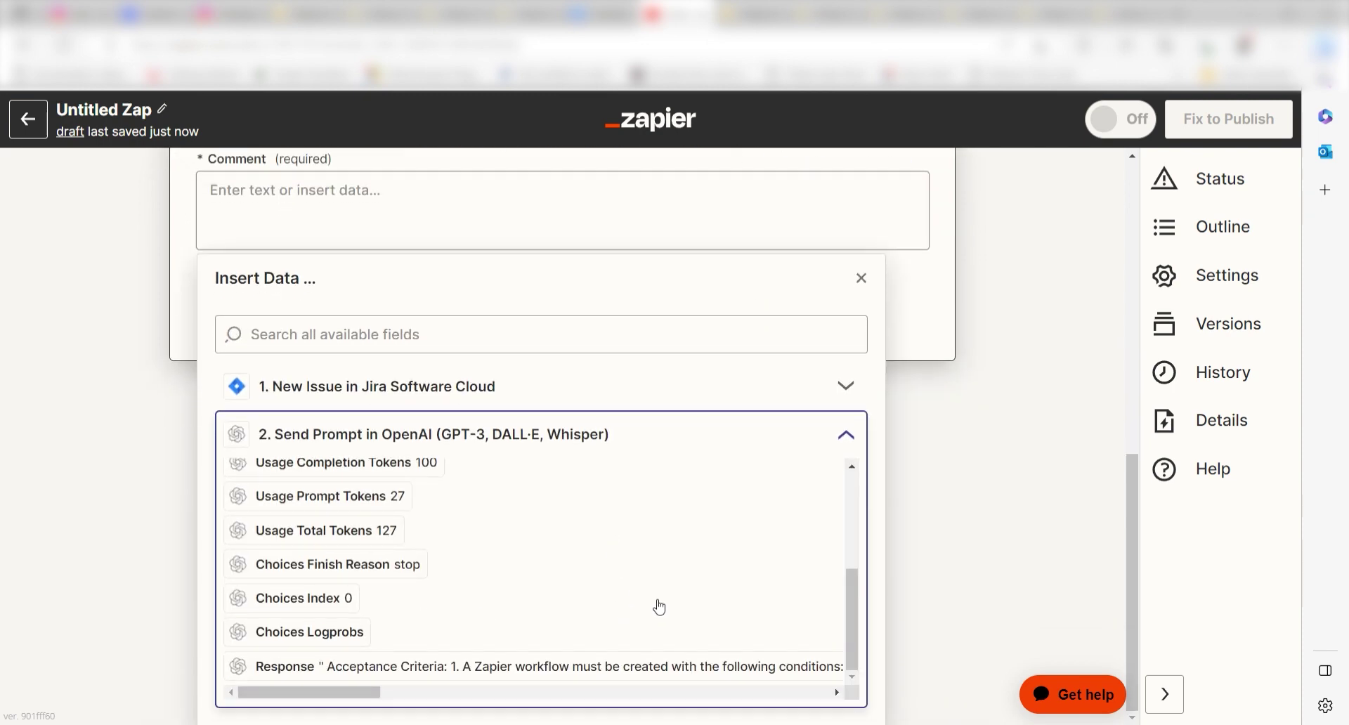
{"action": "left_click", "coordinate": [560, 668]}
{"action": "left_click", "coordinate": [964, 454]}
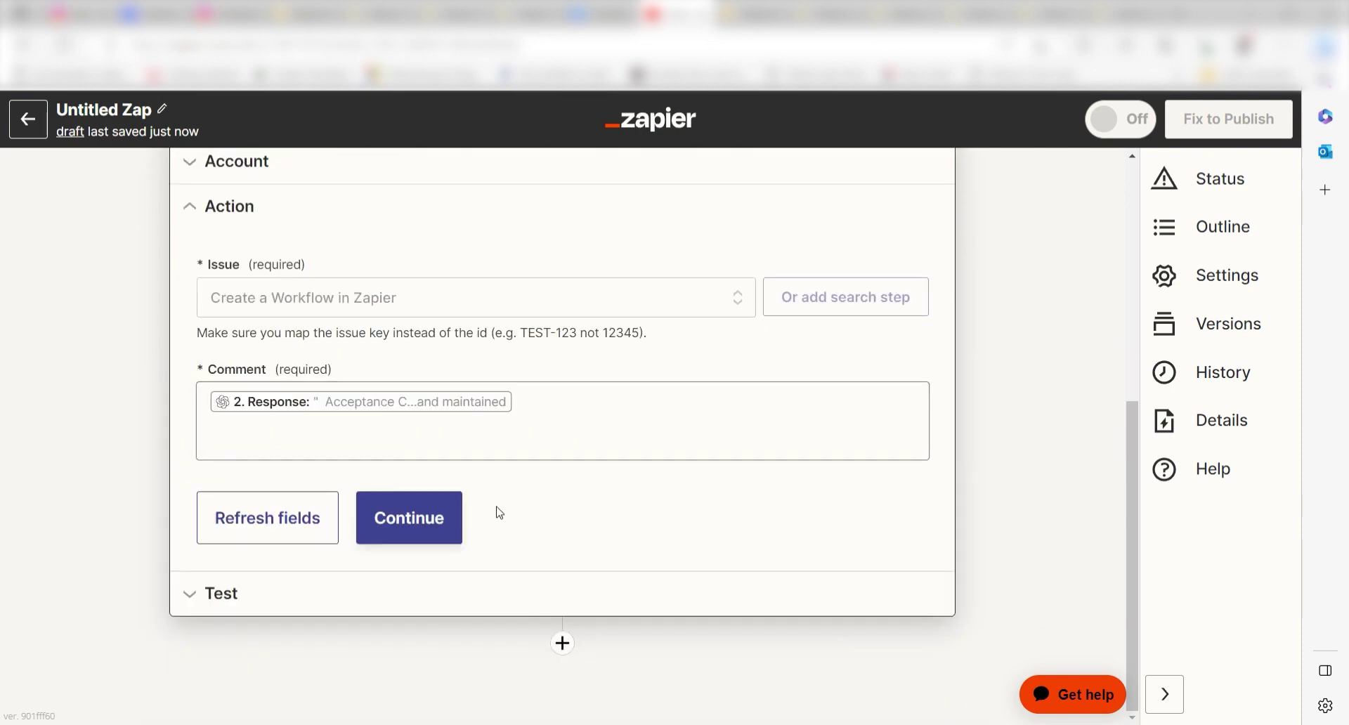
{"action": "left_click", "coordinate": [421, 518]}
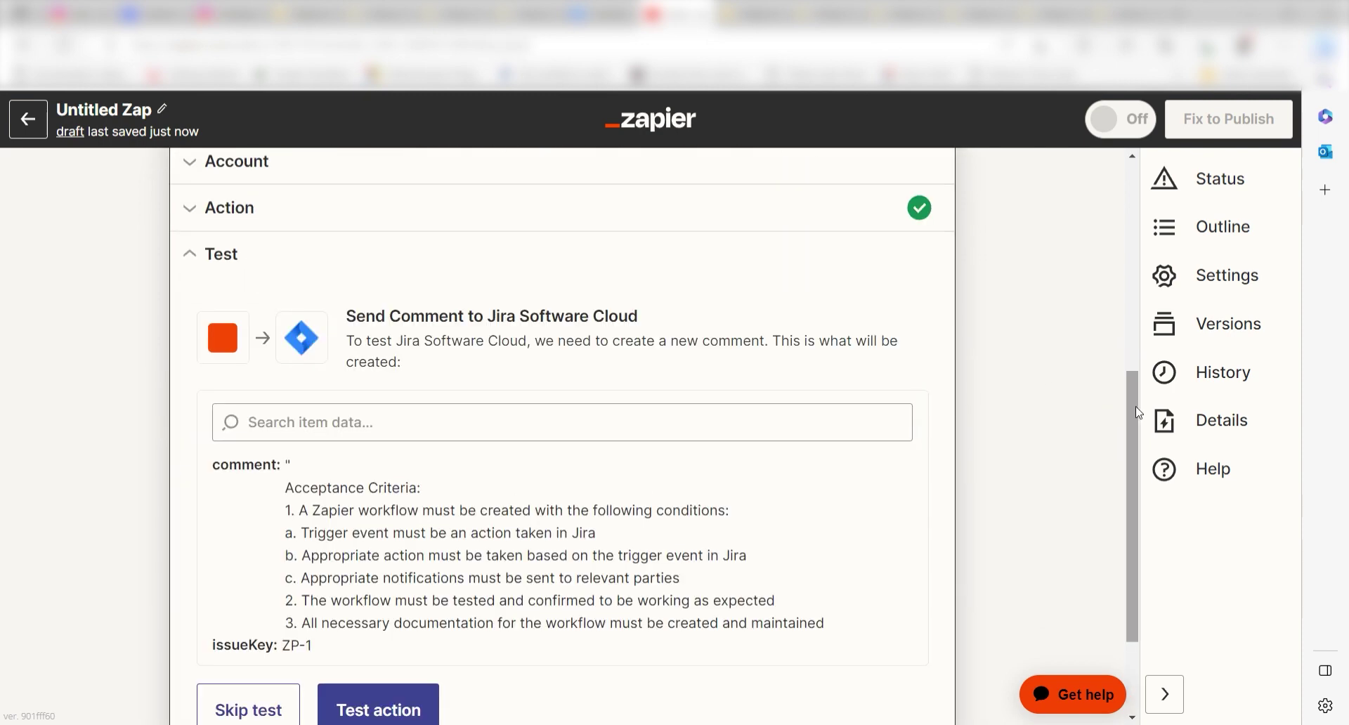
Test the comment step to post the acceptance criteria on issue ZP-1
{"action": "left_click_drag", "start_coordinate": [1135, 406], "coordinate": [1099, 464]}
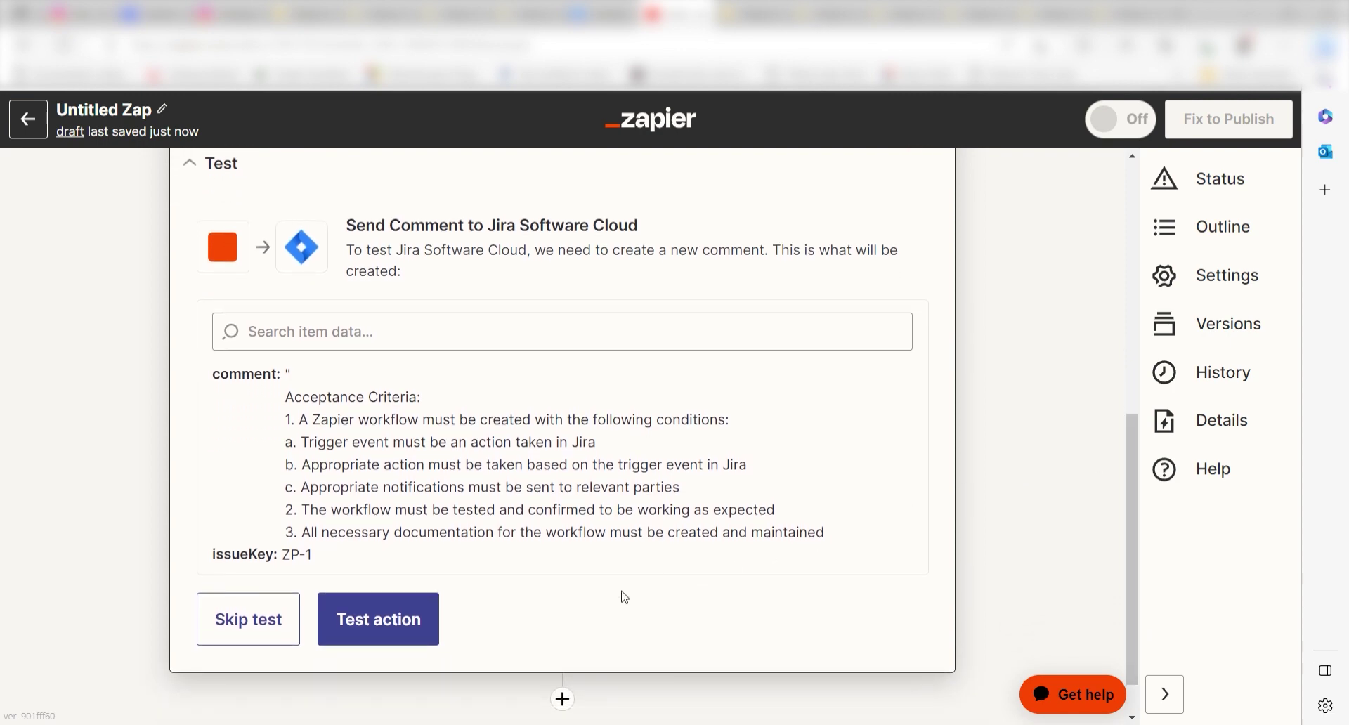
{"action": "left_click", "coordinate": [385, 621]}
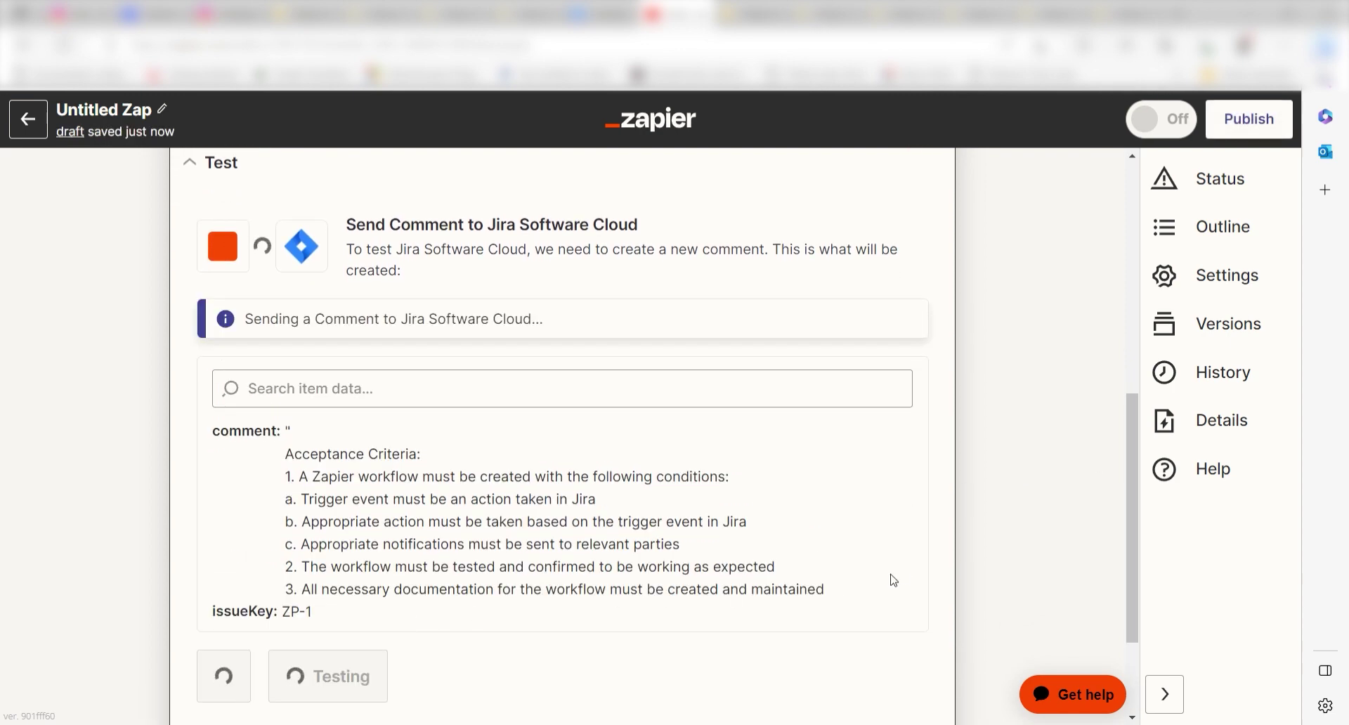